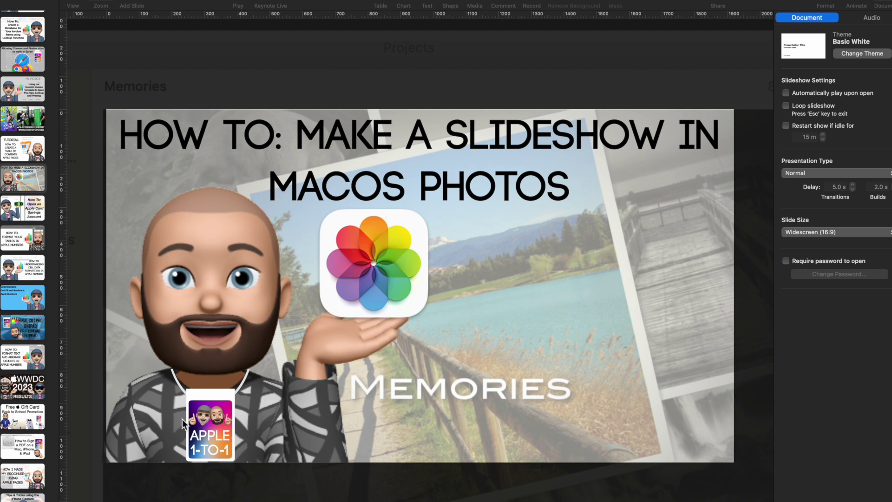
- Look through the recent thumbnail slides, from the iPhone Camera tips slide back to the Top 5 Worst of Apple in 2022 slide
left_click(31, 496)
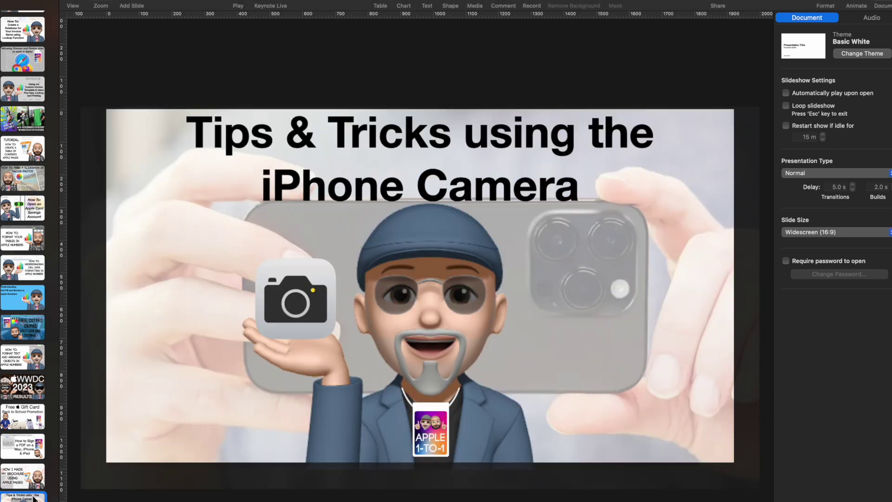
left_click(18, 334)
scroll(28, 316, "up", 4)
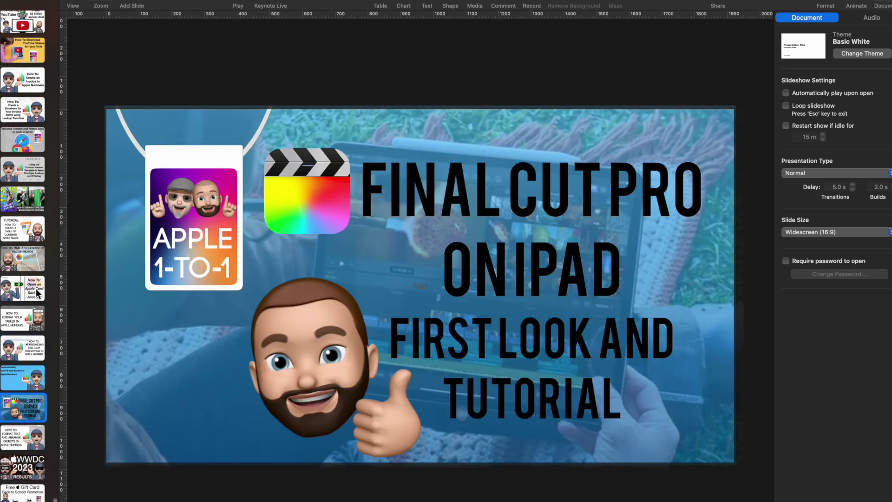
left_click(31, 258)
scroll(31, 250, "up", 4)
left_click(25, 225)
scroll(25, 218, "up", 4)
left_click(30, 200)
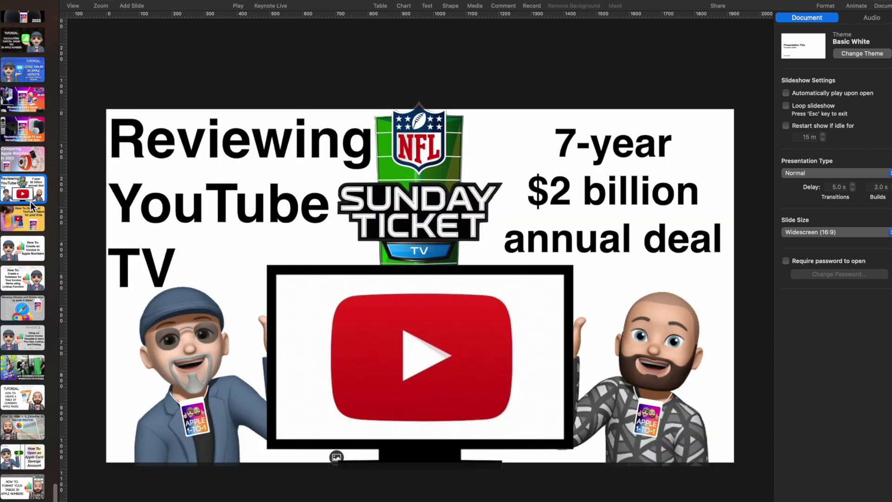
left_click(32, 165)
scroll(31, 165, "up", 4)
scroll(31, 165, "up", 2)
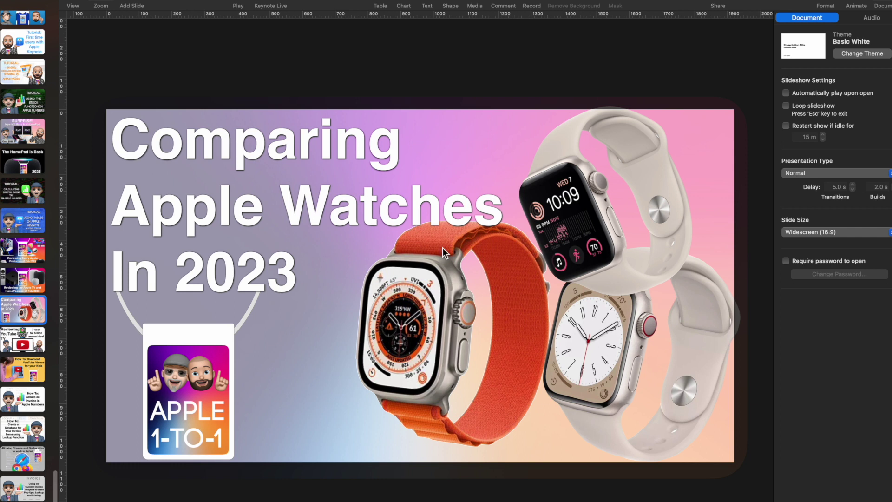
left_click(35, 208)
scroll(33, 200, "up", 5)
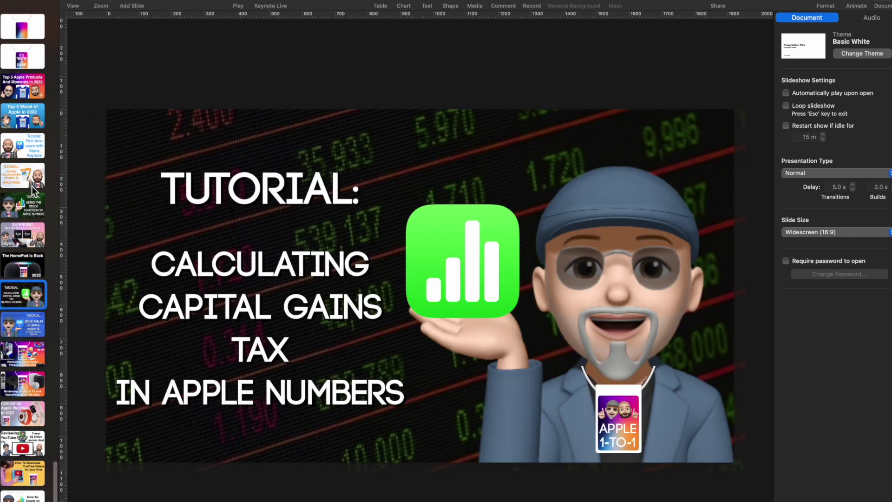
left_click(29, 177)
left_click(29, 117)
scroll(34, 124, "up", 7)
scroll(28, 232, "down", 6)
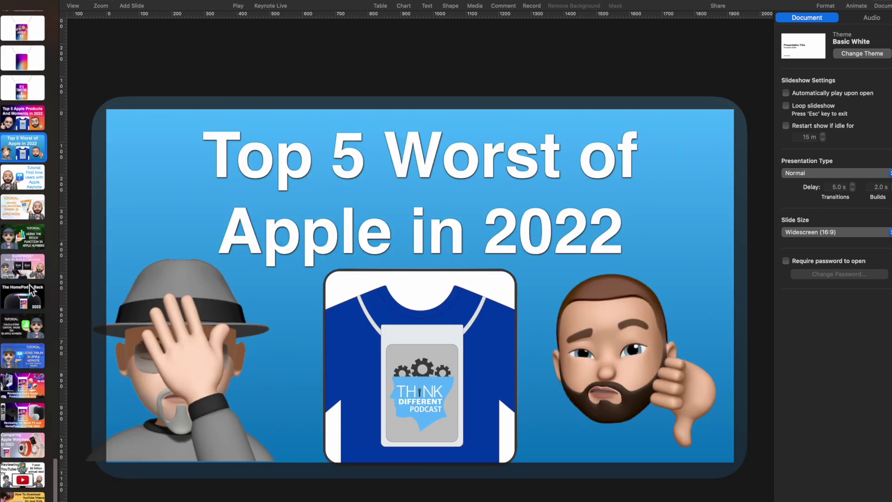
left_click(23, 313)
scroll(23, 316, "down", 2)
scroll(22, 313, "down", 3)
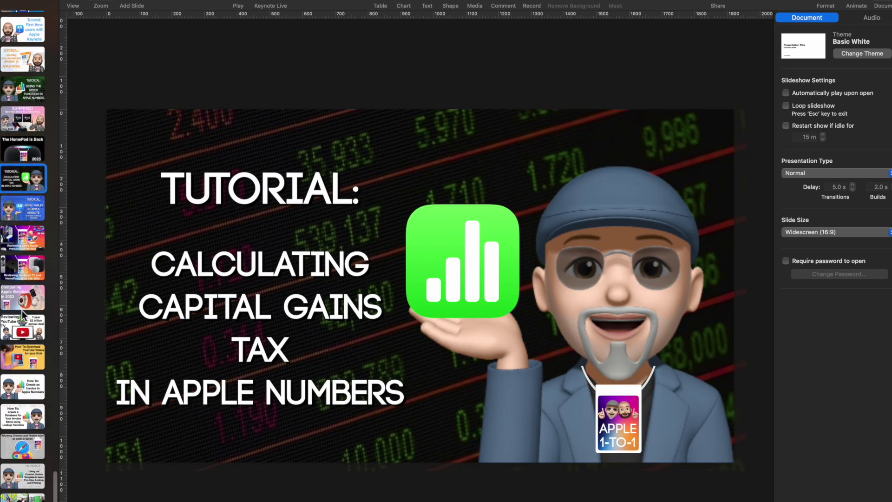
left_click(25, 353)
scroll(25, 355, "down", 10)
scroll(25, 357, "down", 3)
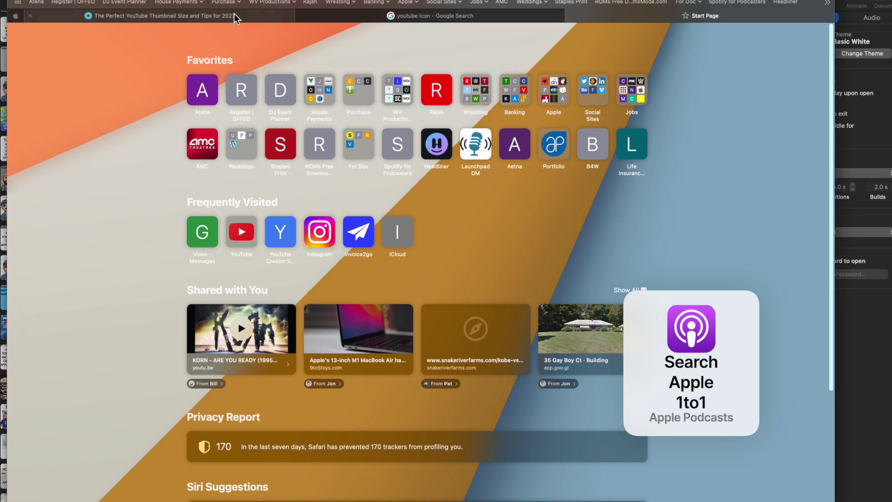
- Switch to Safari and open the article on the perfect YouTube thumbnail size and tips
left_click(232, 14)
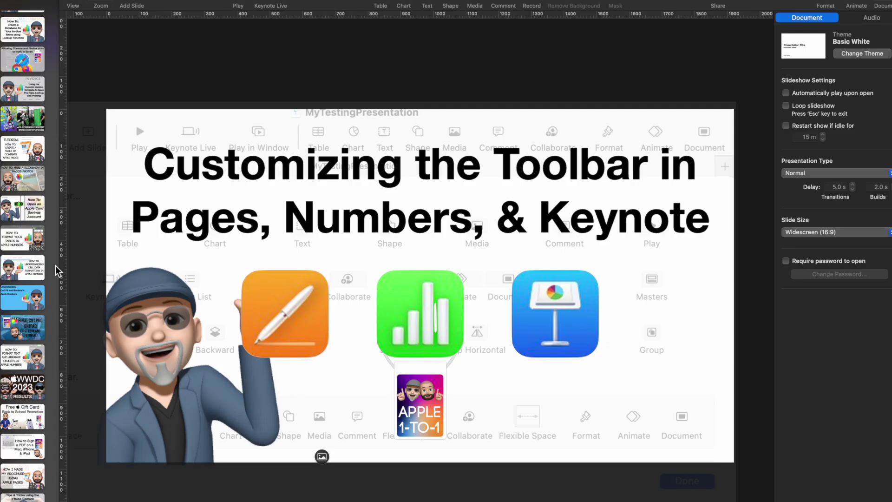
- Switch to Keynote and look through the oldest thumbnail slides, from the Best Buy slide to the September 2019 Special Event slide
scroll(57, 271, "up", 10)
scroll(57, 271, "down", 15)
scroll(57, 271, "up", 15)
scroll(57, 271, "up", 10)
left_click(18, 36)
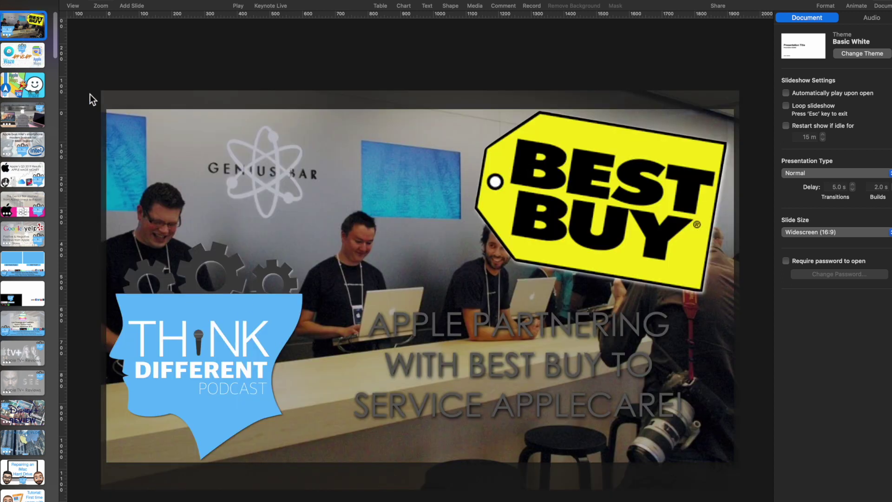
left_click(24, 68)
left_click(26, 74)
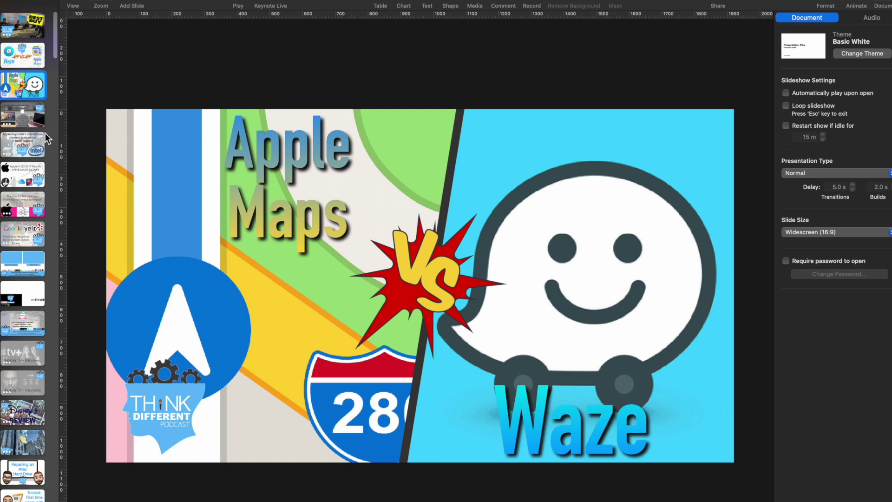
left_click(33, 119)
left_click(26, 148)
left_click(26, 182)
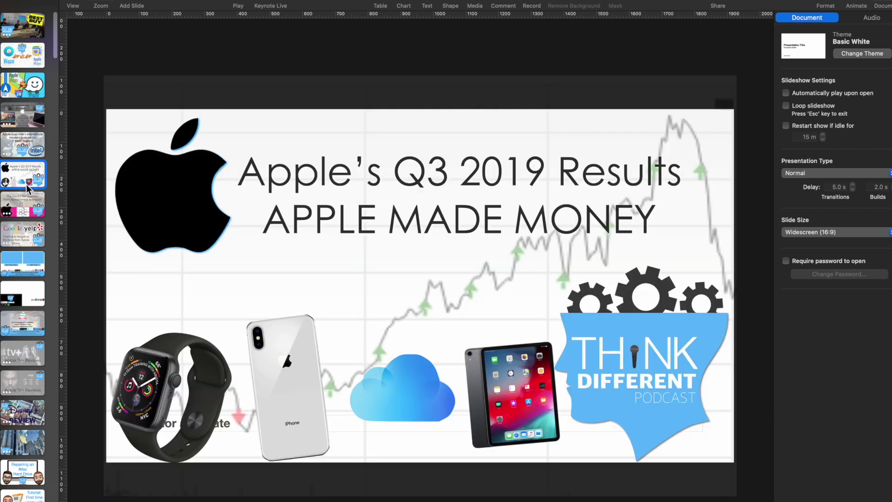
left_click(27, 201)
left_click(34, 254)
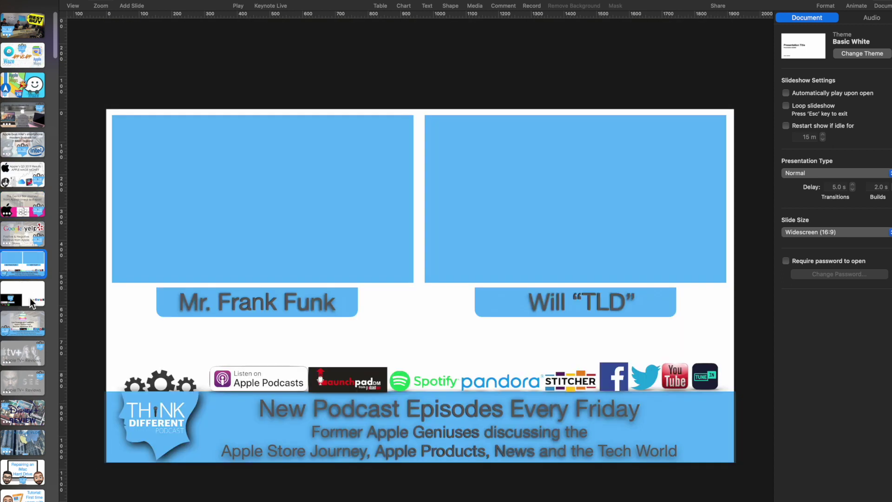
left_click(30, 297)
left_click(30, 333)
- Add a new slide after slide 208, the last one in the deck, about customizing the toolbar
scroll(30, 335, "down", 15)
scroll(29, 335, "down", 10)
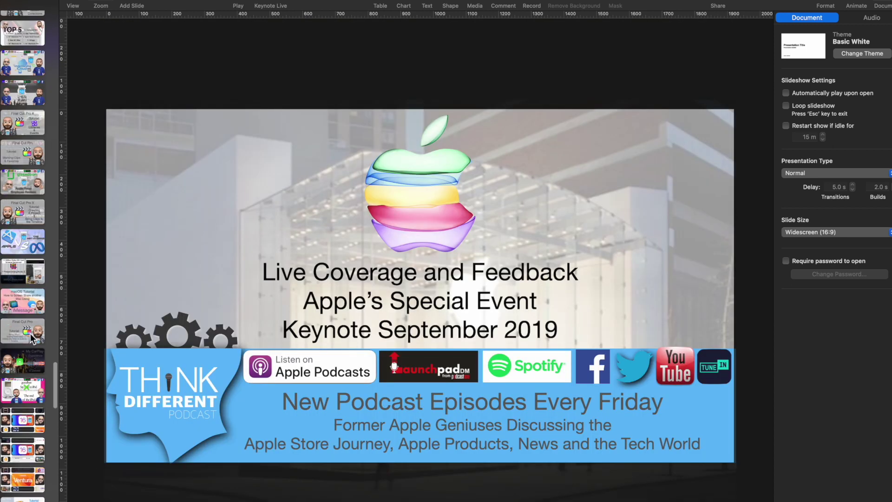
scroll(38, 446, "down", 5)
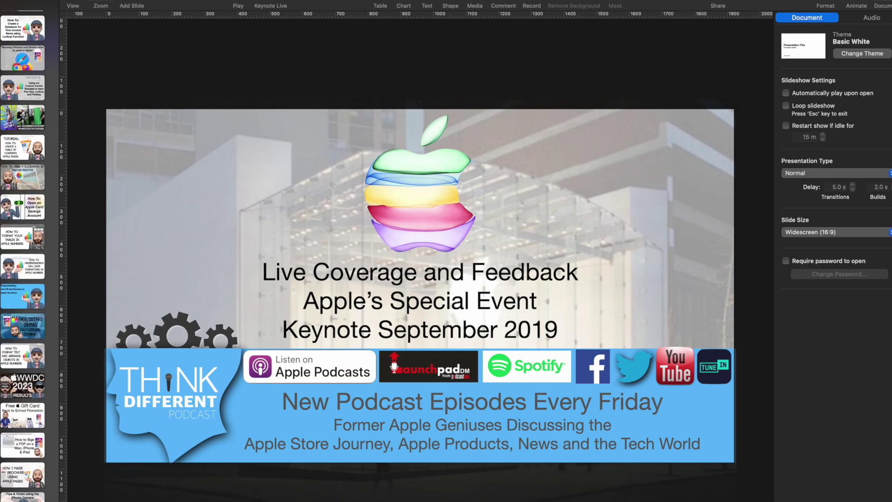
left_click(37, 495)
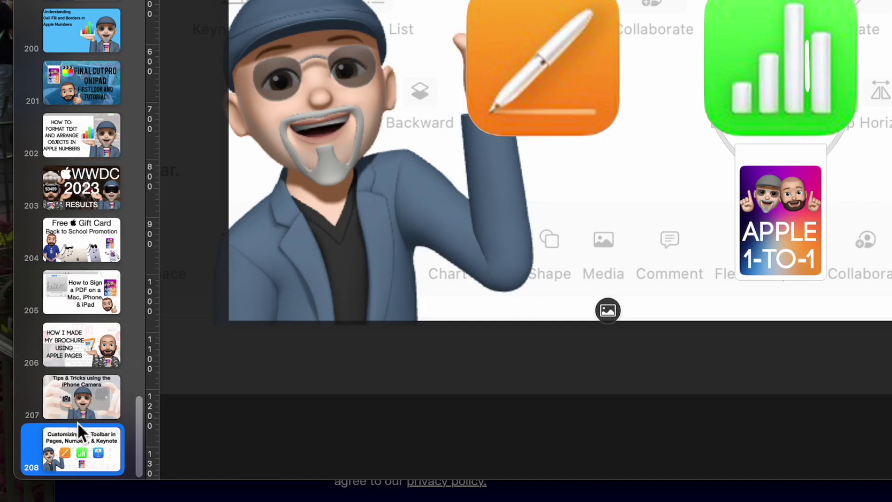
right_click(84, 439)
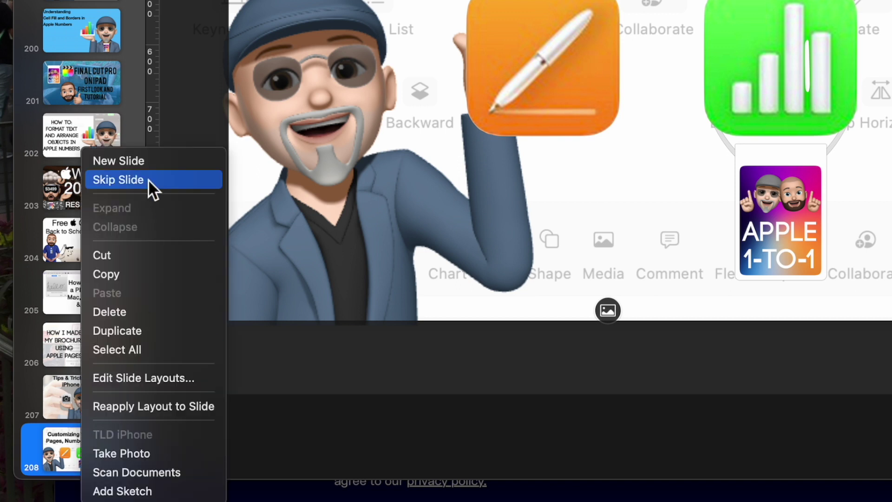
left_click(146, 163)
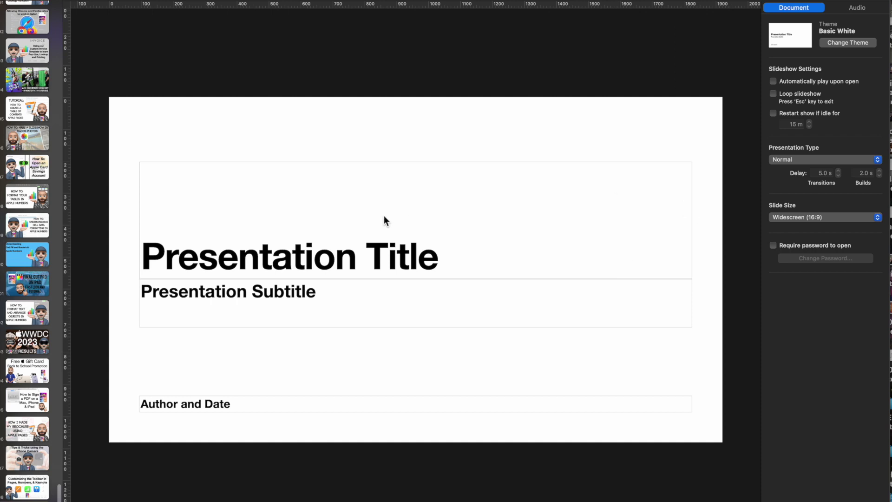
- Delete the title, subtitle, and author and date placeholders from the new slide
left_click(371, 234)
key("Delete")
left_click(352, 286)
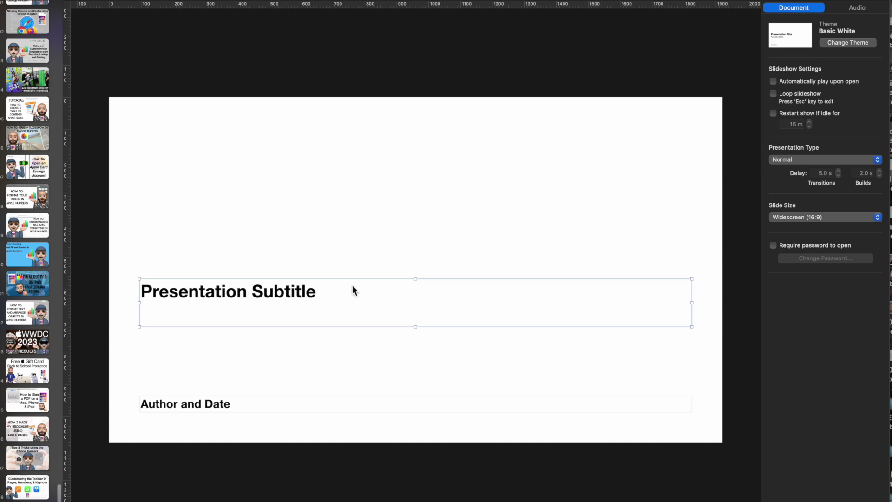
key("Delete")
left_click(294, 410)
key("Delete")
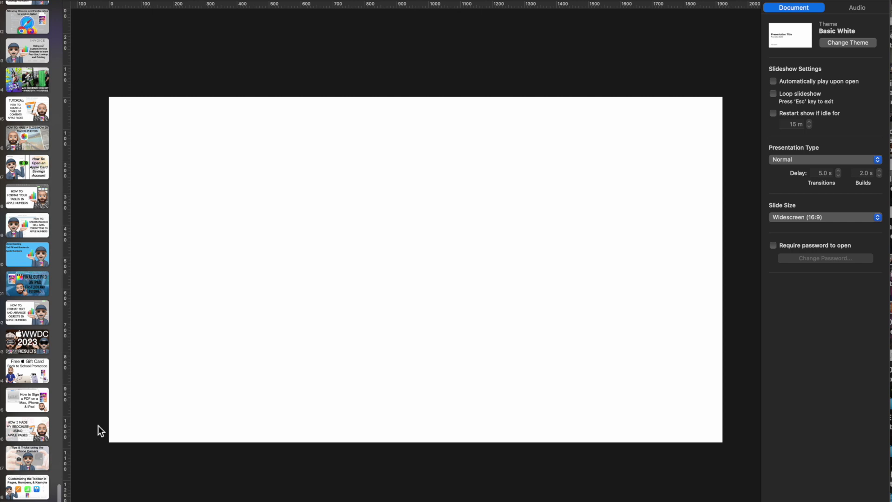
- Find and open the "How to: Make a Slideshow in macOS Photos" slide
left_click(29, 382)
left_click(31, 349)
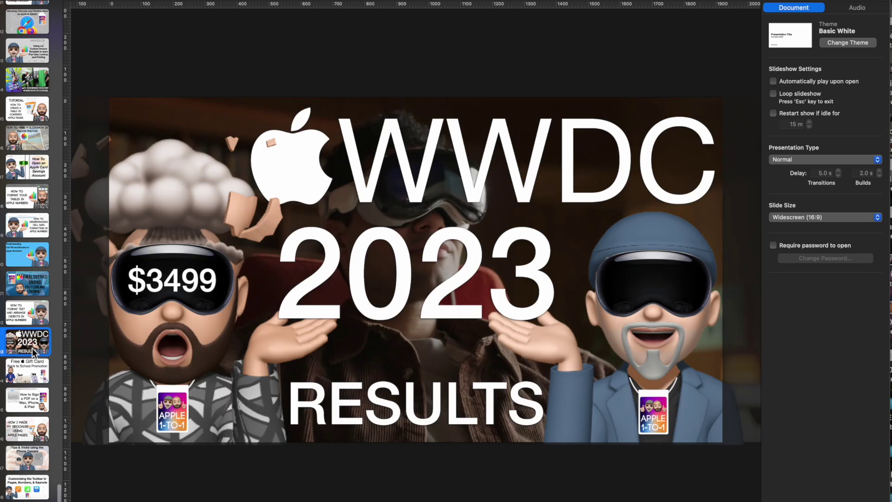
left_click(34, 320)
scroll(34, 320, "up", 5)
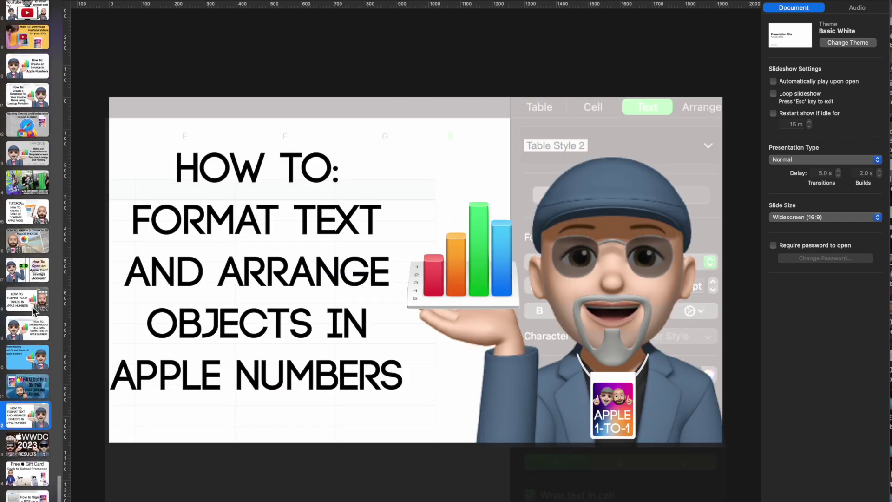
left_click(35, 246)
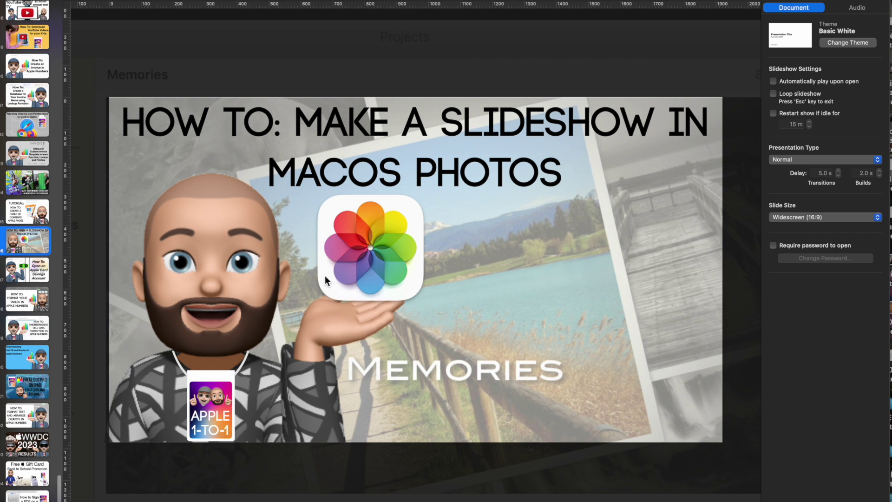
- Try moving the Apple 1-to-1 badge and the bearded character separately, and undo the moves
left_click_drag(210, 384, 280, 392)
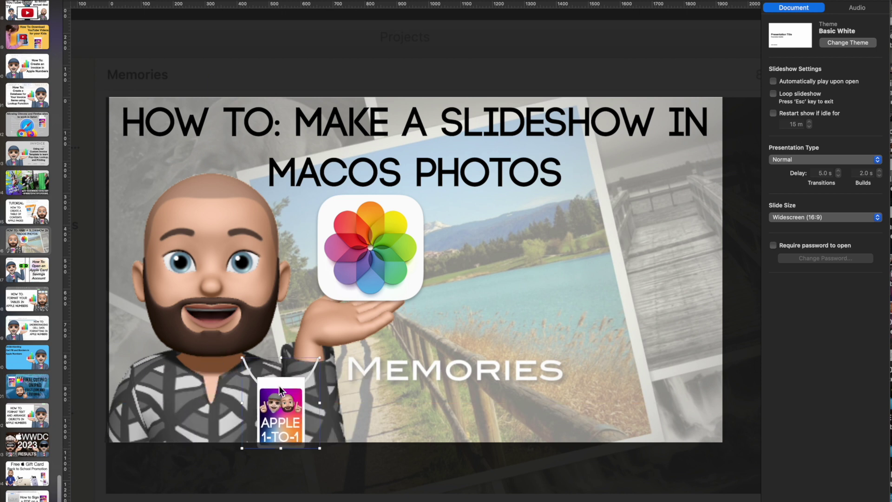
key("super+z")
key("super+z")
left_click_drag(230, 314, 311, 307)
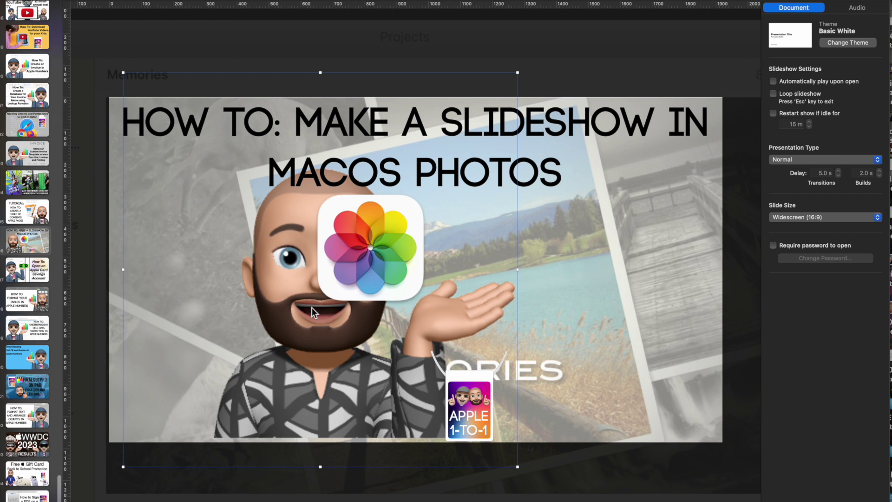
key("super+z")
key("super+z")
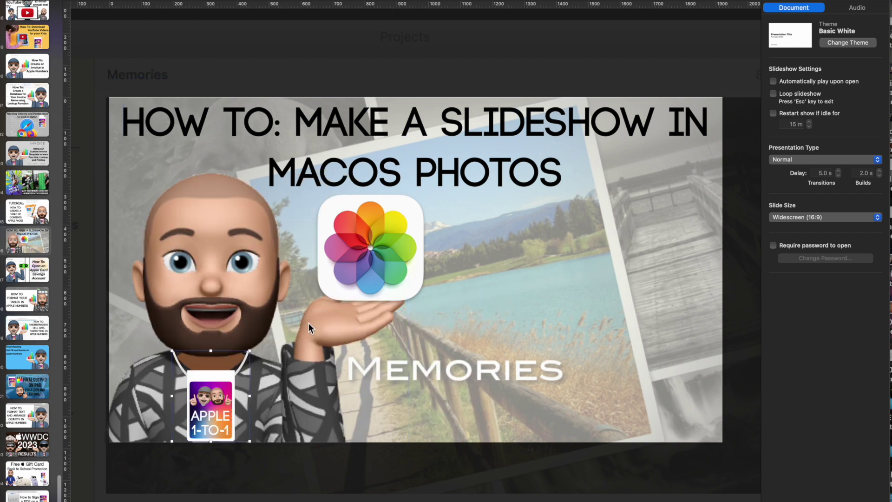
- Group the bearded character and the Apple 1-to-1 badge
left_click(294, 387)
left_click(219, 405, "shift")
right_click(211, 268)
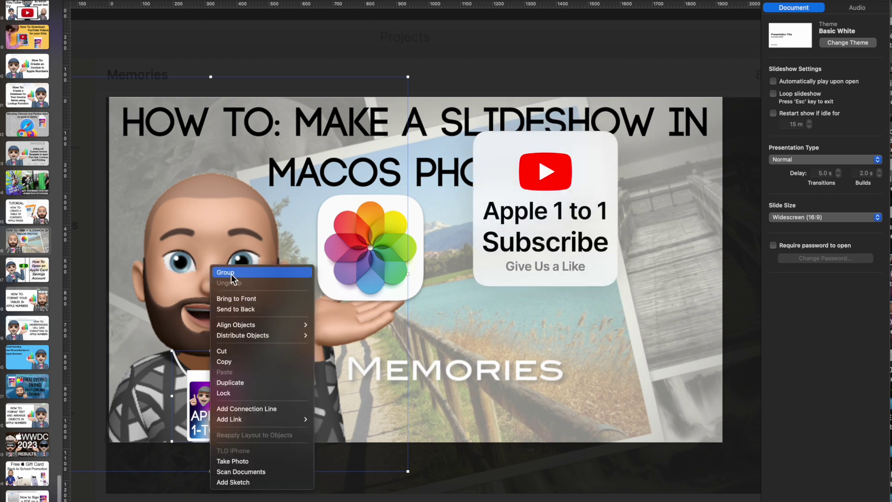
left_click(231, 274)
mouse_move(211, 77)
left_mouse_down()
mouse_move(228, 172)
mouse_move(219, 12)
mouse_move(214, 76)
left_mouse_up()
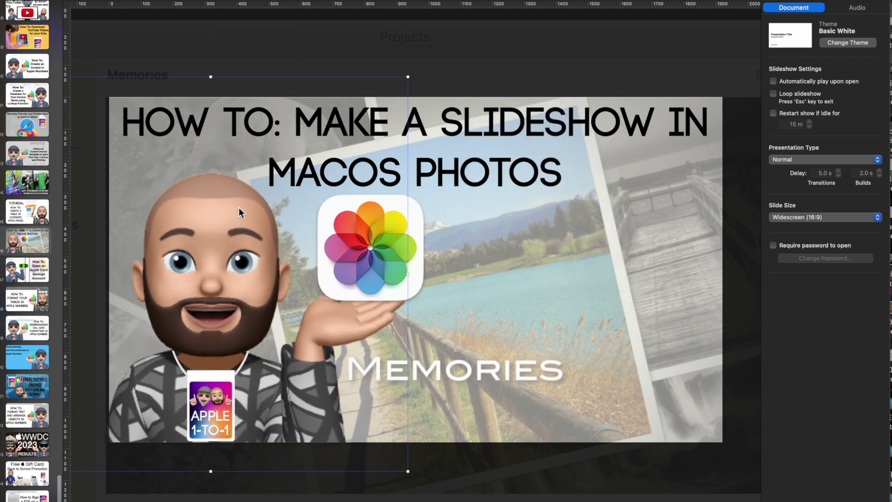
- Copy the grouped character and badge onto the blank new slide and move the group against the slide's right edge
right_click(217, 322)
left_click(240, 416)
key("super+shift+n")
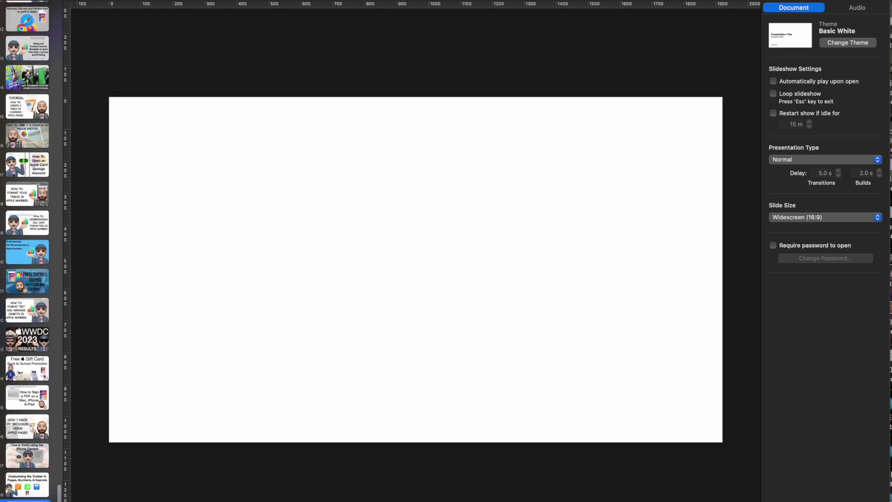
key("super+v")
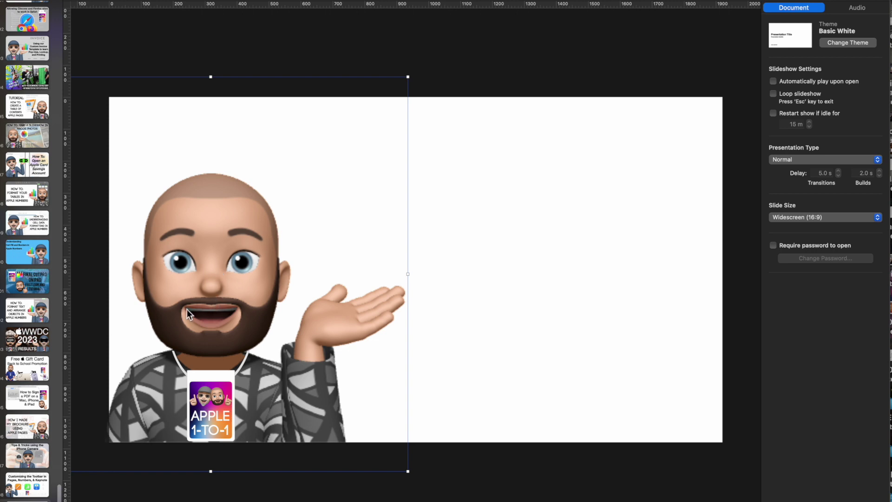
left_click_drag(186, 309, 505, 312)
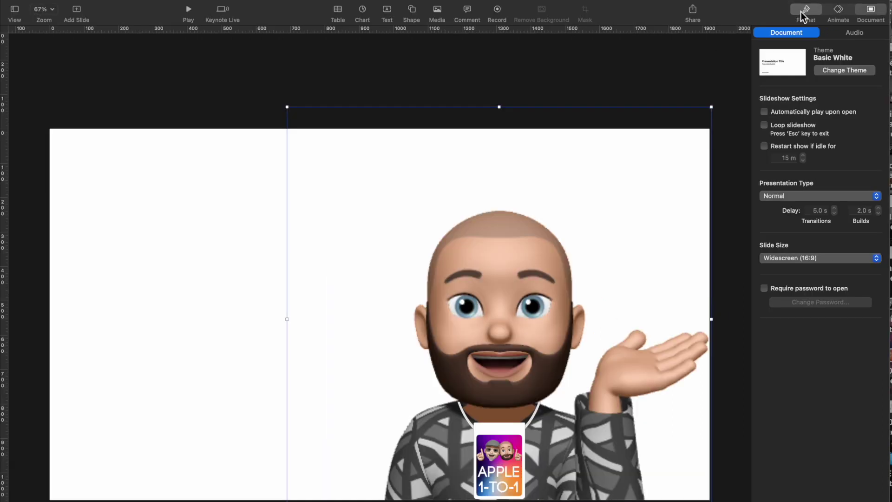
- Try flipping the pasted group horizontally several times, and restore its original orientation
left_click(801, 12)
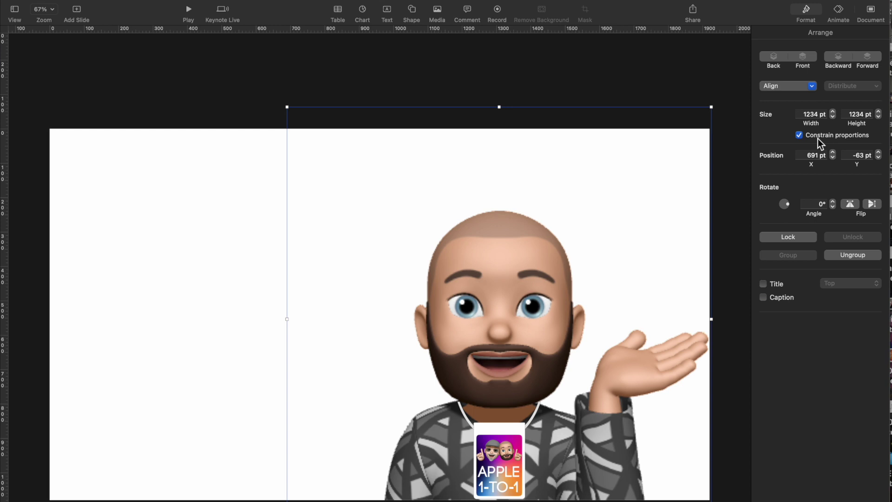
left_click(853, 205)
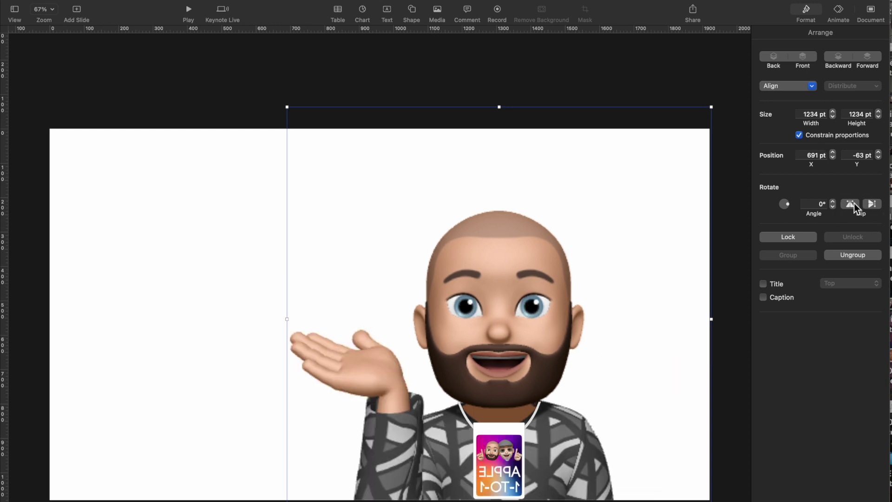
left_click(854, 204)
left_click(854, 205)
left_click(854, 204)
left_click(854, 205)
left_click(850, 205)
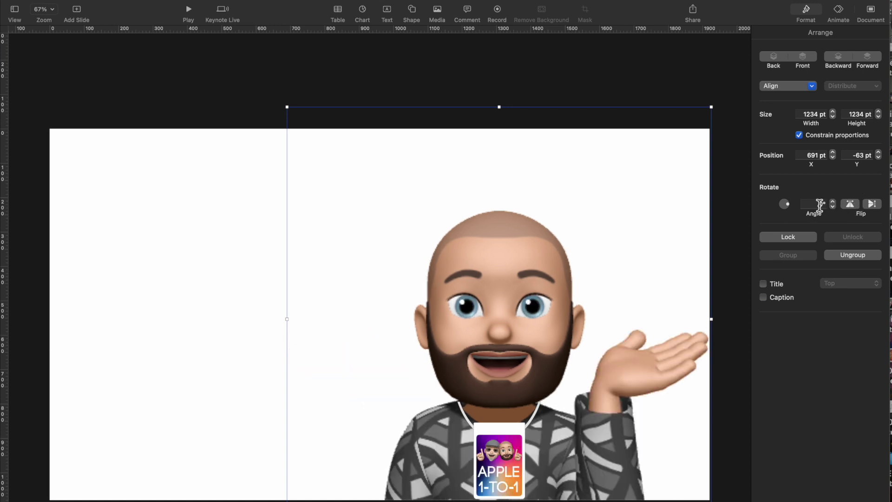
- Ungroup the pasted bearded character and Apple 1-to-1 badge
right_click(471, 282)
left_click(481, 299)
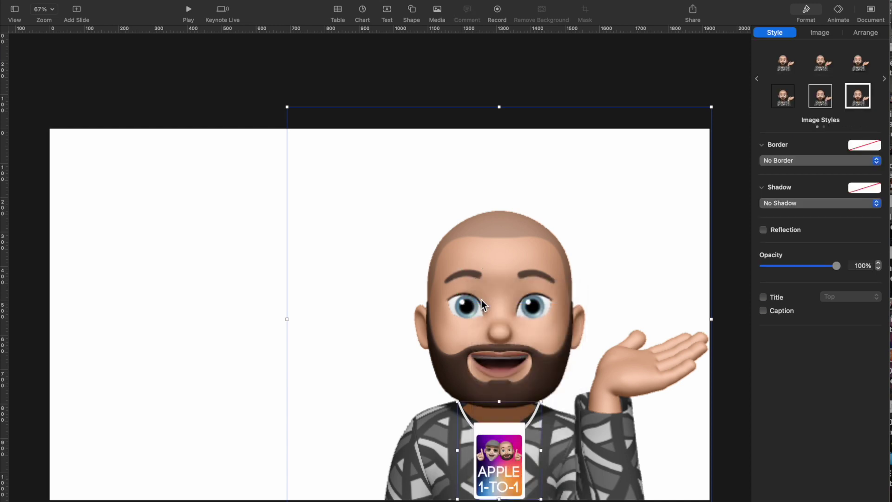
- Flip only the bearded character horizontally, leaving the Apple 1-to-1 badge as it is
left_click(587, 492)
left_click(592, 475)
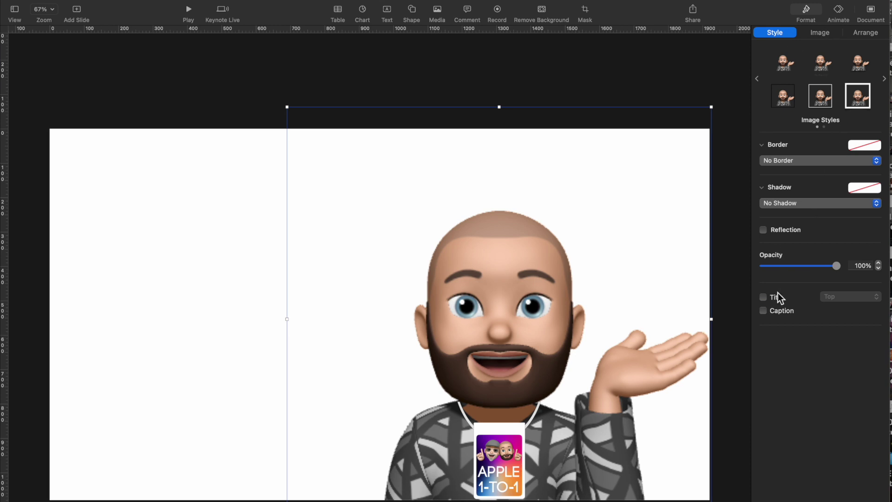
left_click(859, 32)
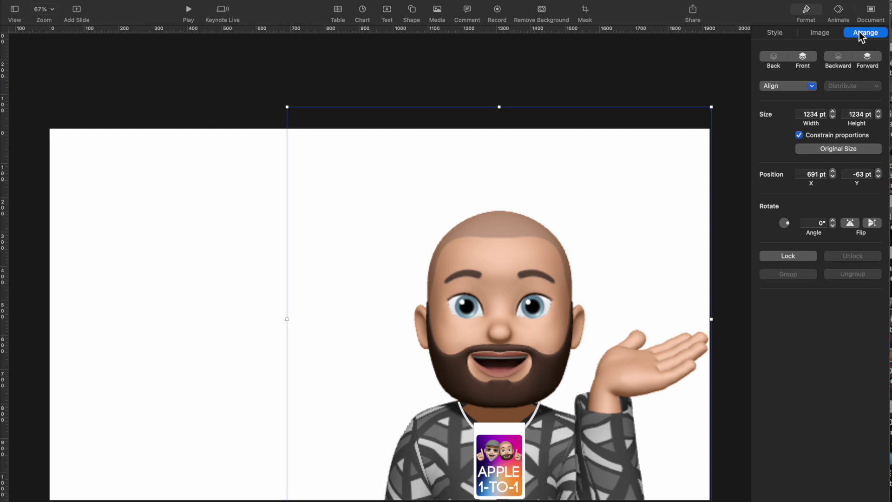
left_click(850, 224)
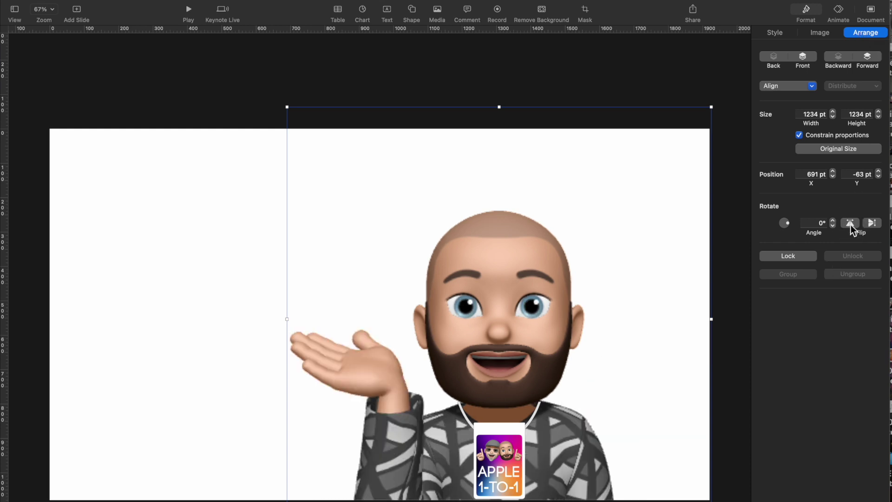
- Group the flipped character with the badge and move the group to about X 973 pt, Y -51 pt against the slide's right edge
left_click(501, 461)
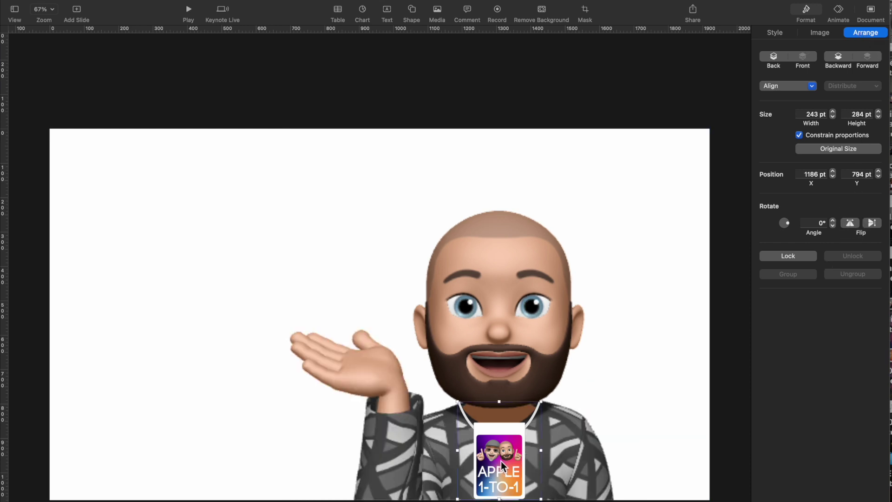
left_click(501, 308, "shift")
right_click(501, 308)
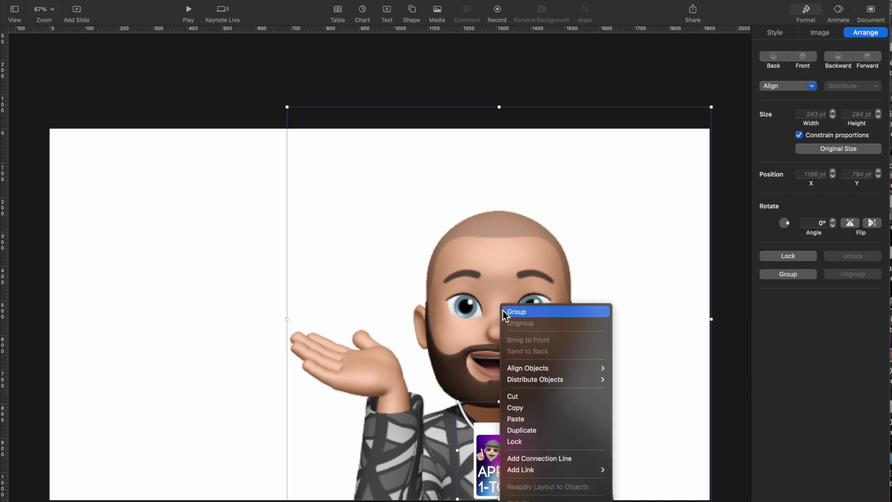
left_click(502, 310)
left_click_drag(484, 335, 581, 339)
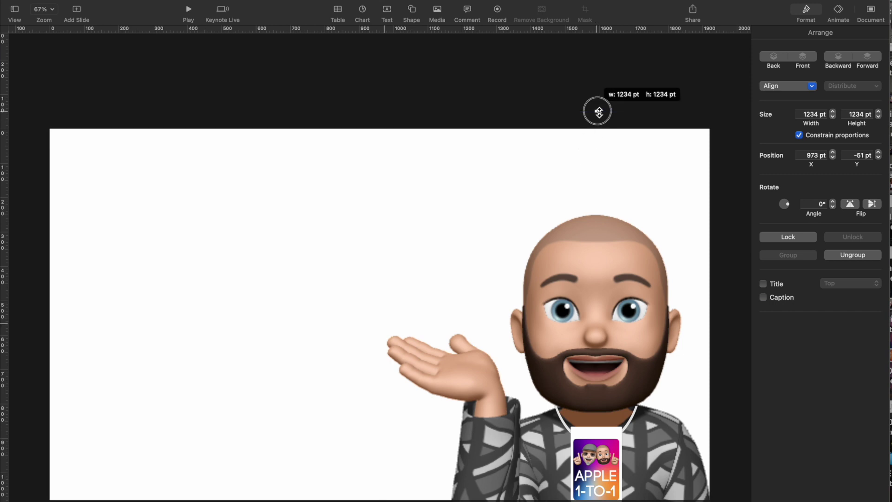
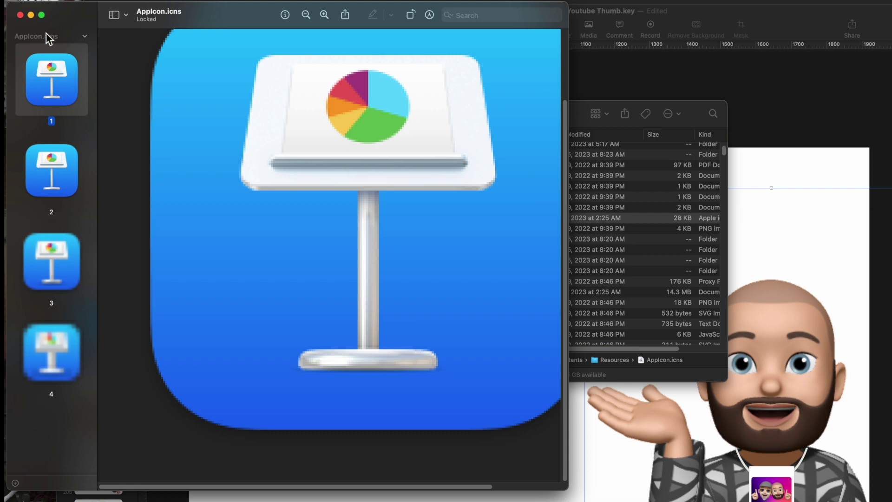
- Close the icon preview and place AppIcon.icns from Keynote's Resources folder on the character's raised palm, about 370 pt square
left_click(20, 14)
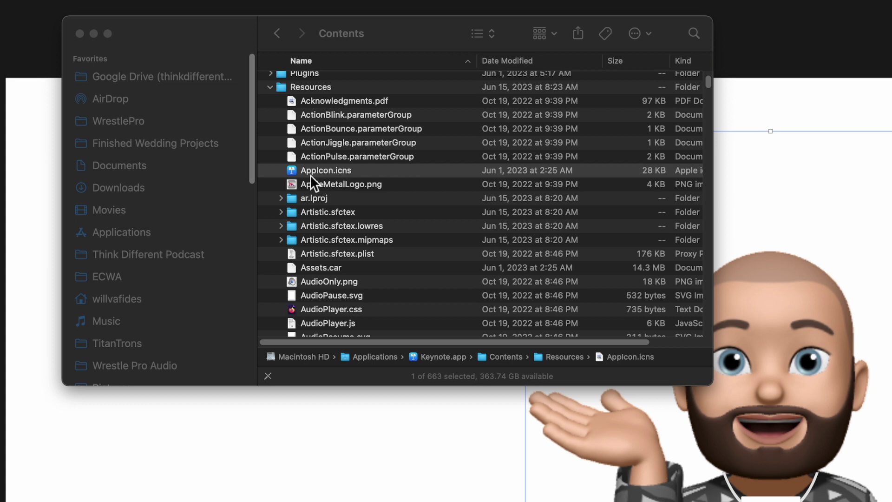
left_click_drag(310, 174, 242, 345)
left_click(241, 447)
left_click_drag(242, 426, 596, 365)
left_click_drag(599, 295, 585, 316)
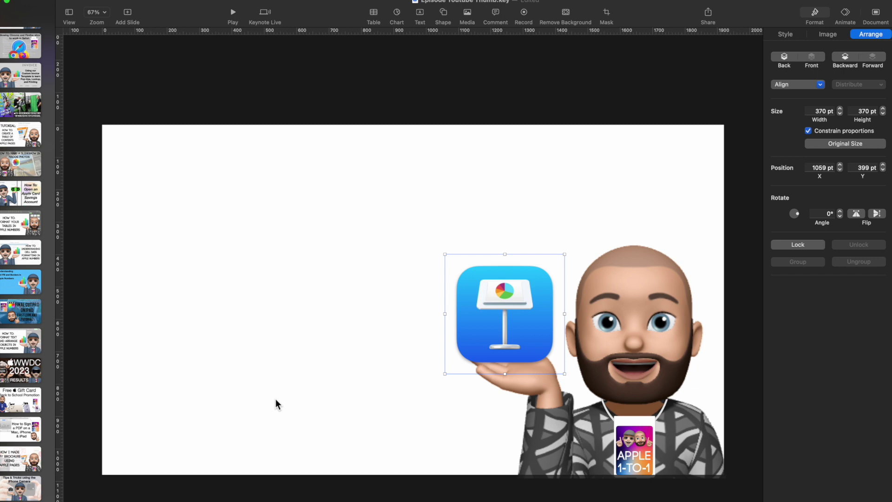
- Switch to the browser's "youtube icon" image search and save the Wikimedia Commons full-color YouTube icon to Downloads
key("super+Tab")
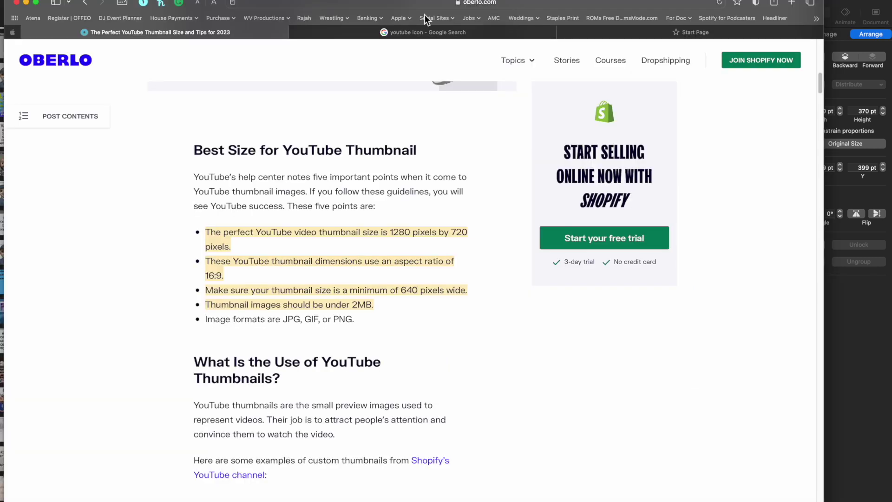
left_click(423, 33)
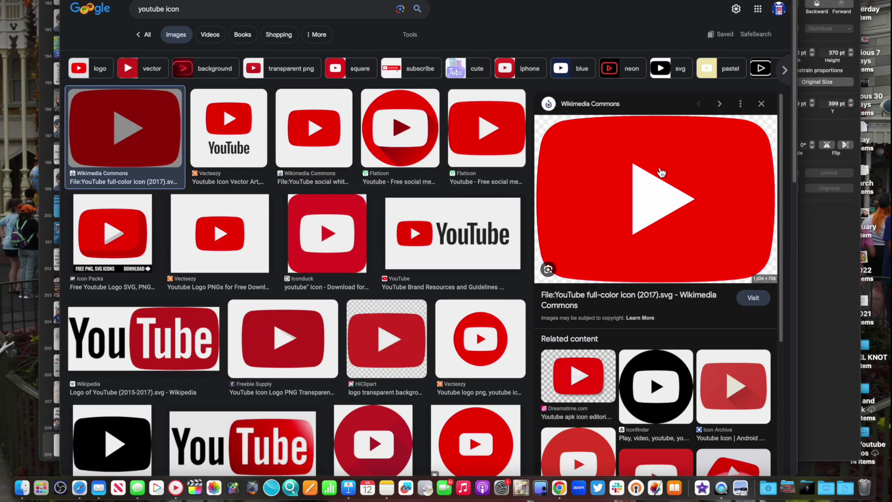
right_click(641, 205)
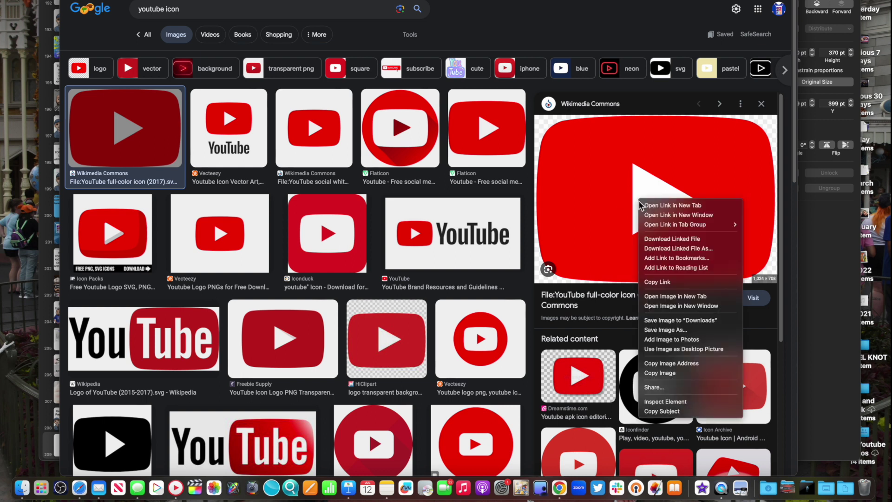
left_click(678, 321)
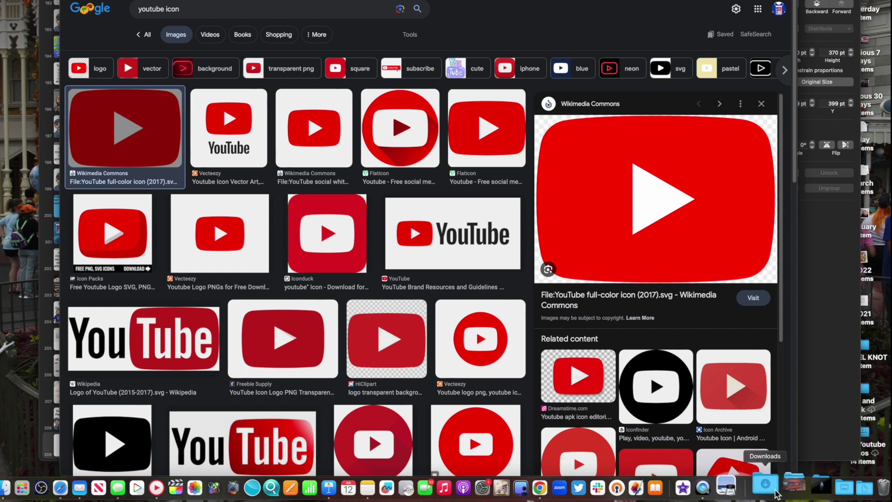
- Add YouTube_full-color_icon_(2017).svg.png from Downloads to the slide, shrink it to about 932 by 645 pt and move it beside the Keynote icon
left_click(775, 492)
left_click(827, 421)
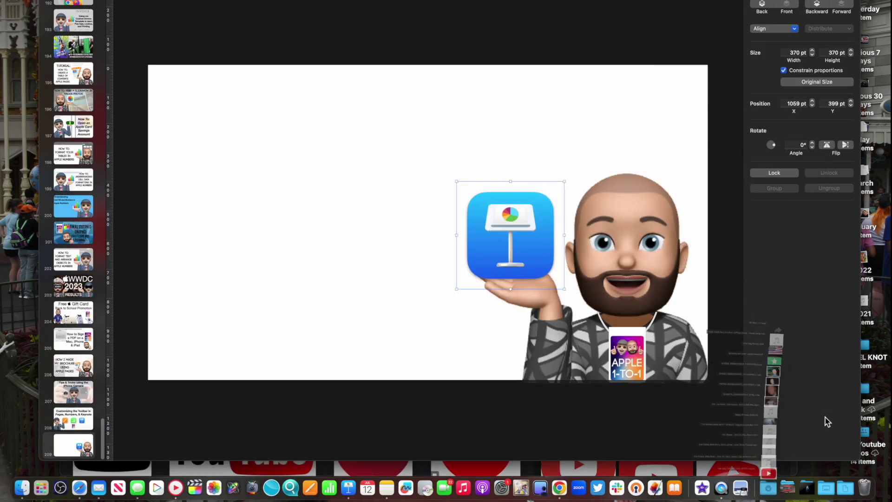
left_click(769, 487)
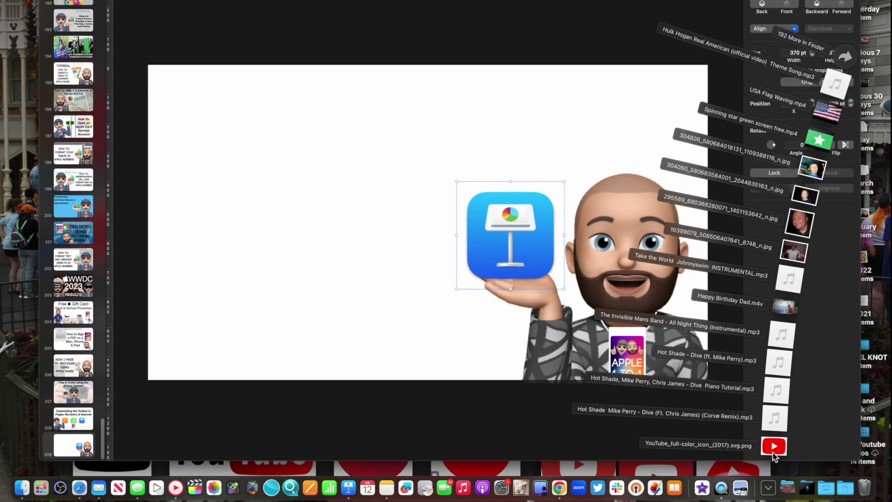
left_click_drag(773, 455, 308, 207)
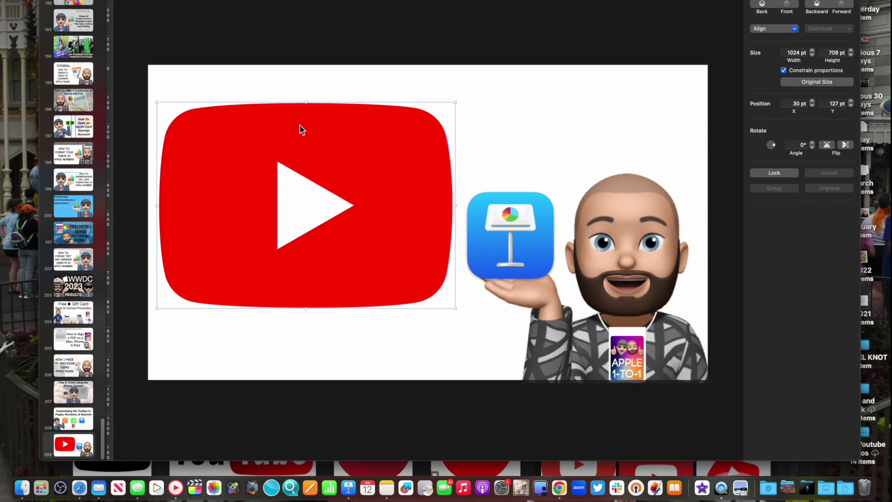
mouse_move(305, 102)
left_mouse_down()
mouse_move(307, 154)
mouse_move(302, 119)
left_mouse_up()
left_click_drag(302, 174, 304, 204)
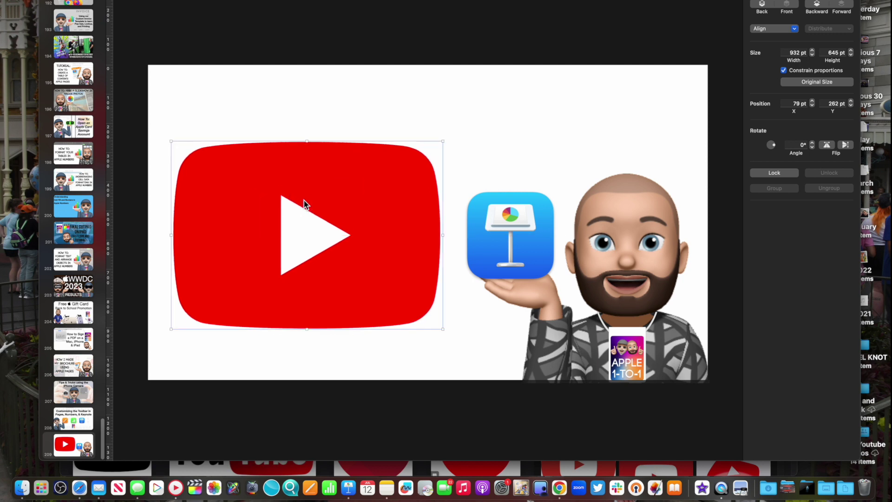
- Copy the title text from the "Customizing the Toolbar" slide and paste it across the top of the new thumbnail slide
left_click(82, 423)
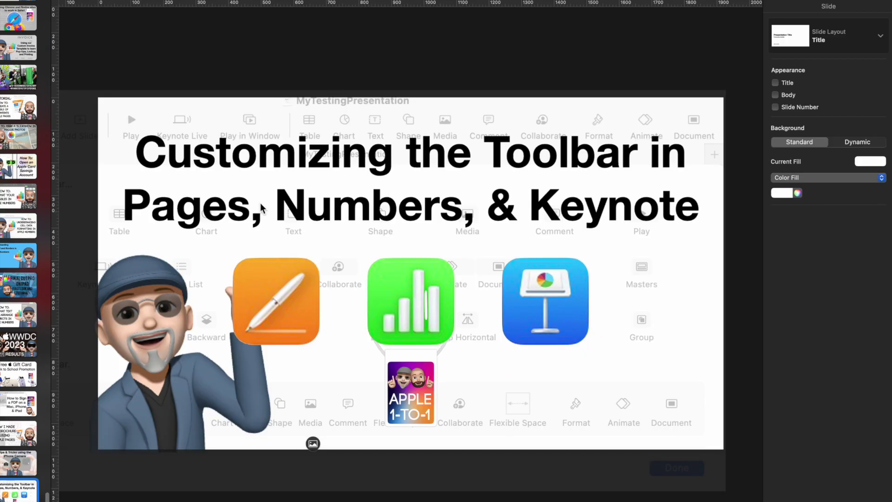
left_click(296, 139)
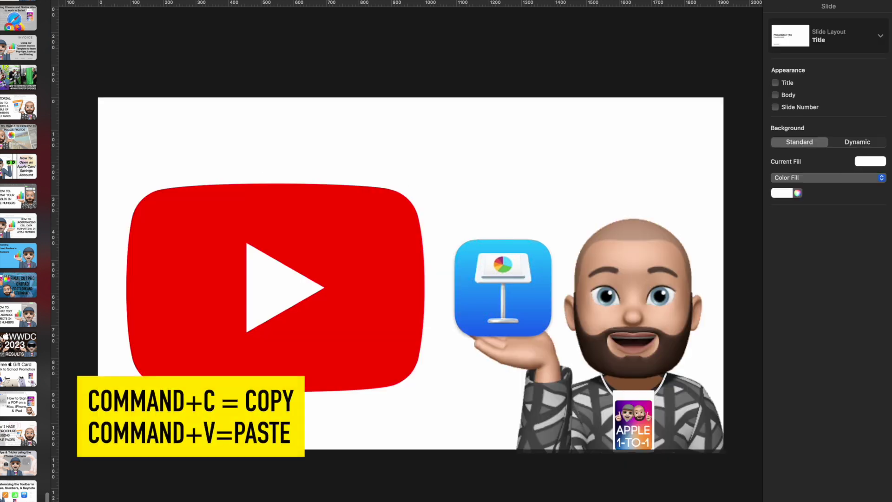
key("super+v")
left_click_drag(370, 227, 379, 202)
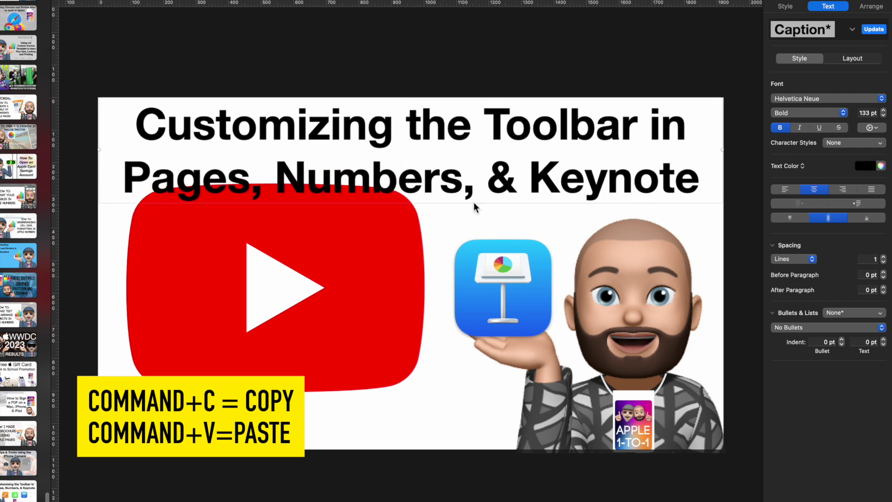
- Replace the pasted title's text with "How to Make a Youtube Thumbnail in Keynote"
triple_click(441, 184)
type("How to make")
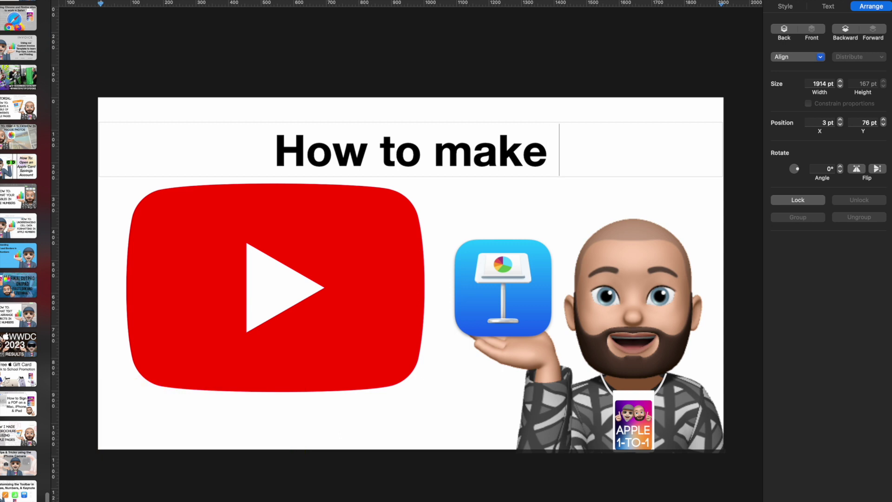
key("BackSpace")
key("BackSpace")
key("BackSpace")
key("BackSpace")
type("Make a Youtube")
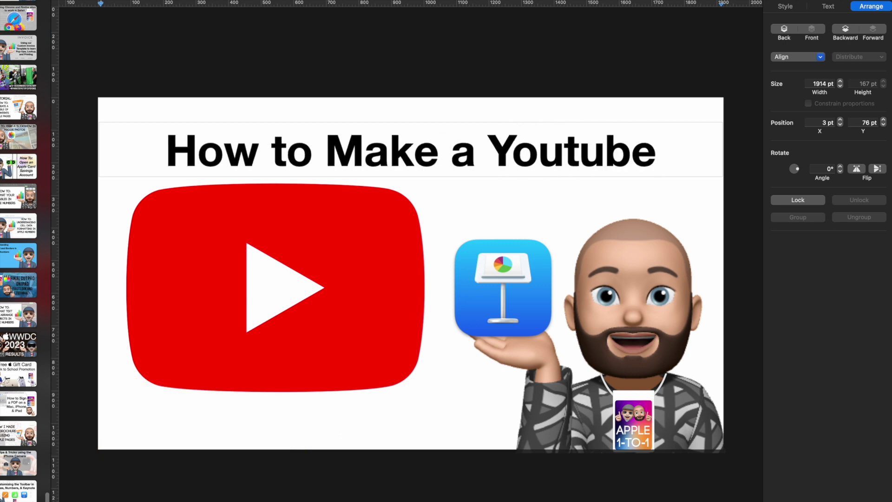
type(" Thubail")
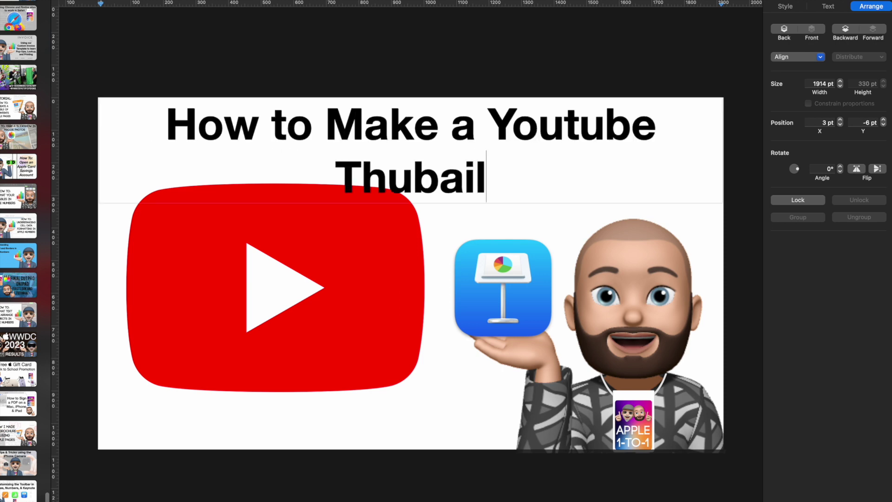
key("BackSpace")
key("BackSpace")
key("BackSpace")
key("BackSpace")
type("mb")
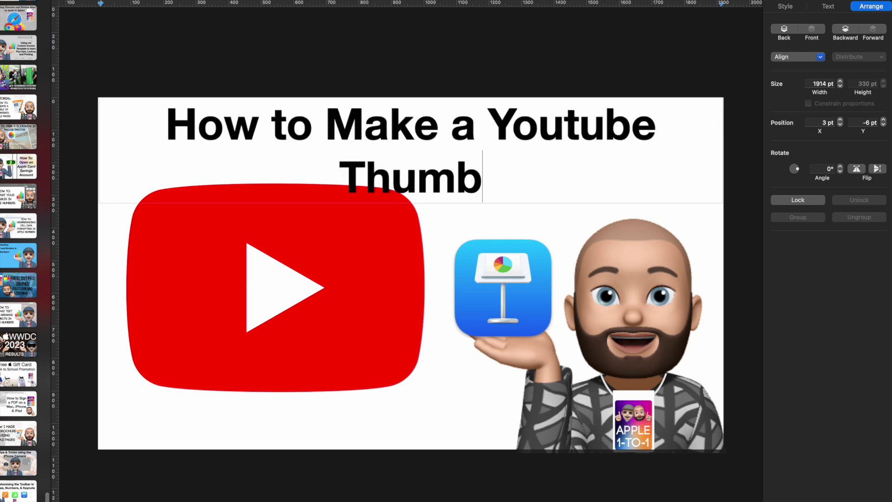
type("nail in ")
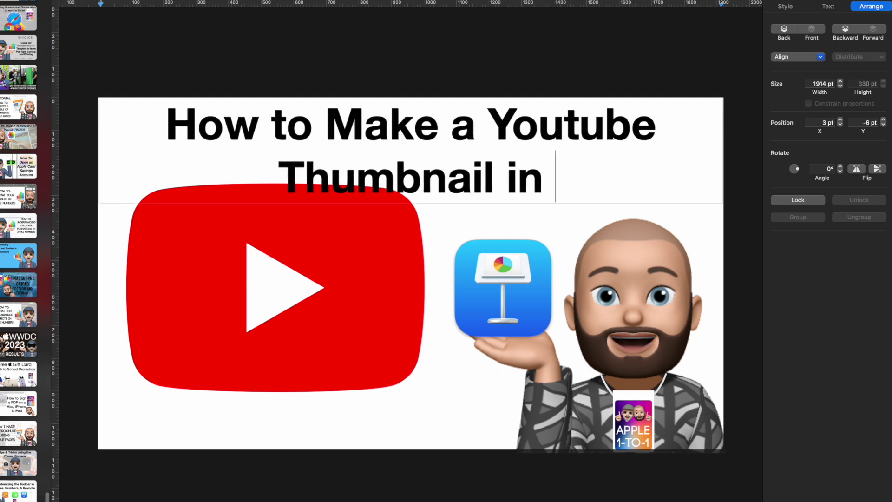
type("Keynote")
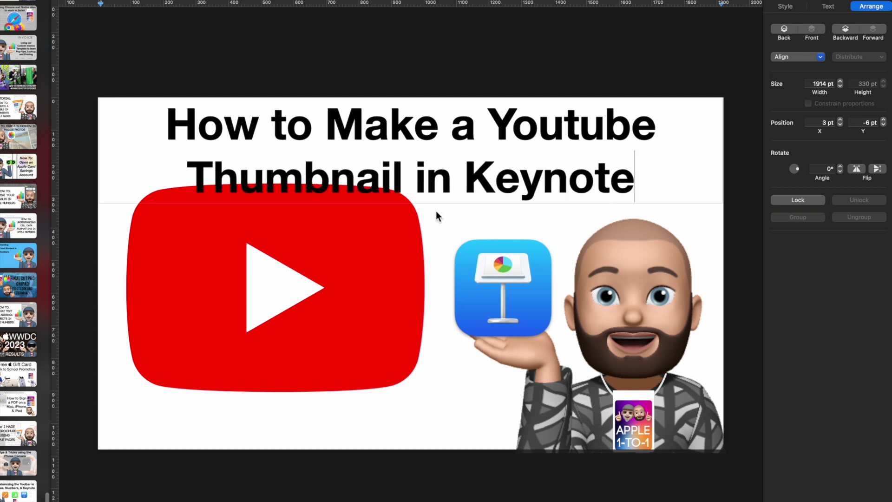
- Move the YouTube icon down clear of the title, and lower the title to Y 18 pt
left_click_drag(358, 320, 359, 353)
left_click_drag(424, 178, 427, 188)
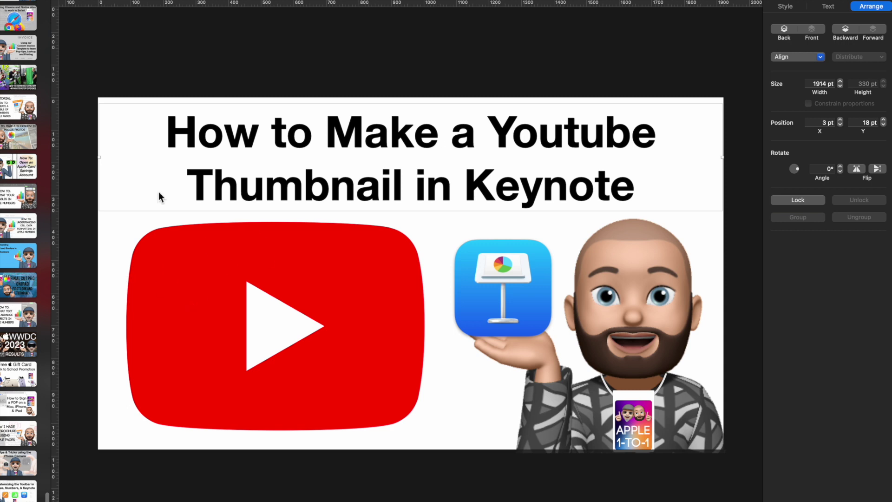
- Switch to the browser, open the APPLE 1-TO-1 TRAINING channel's videos on YouTube and examine its latest thumbnails
key("super+Tab")
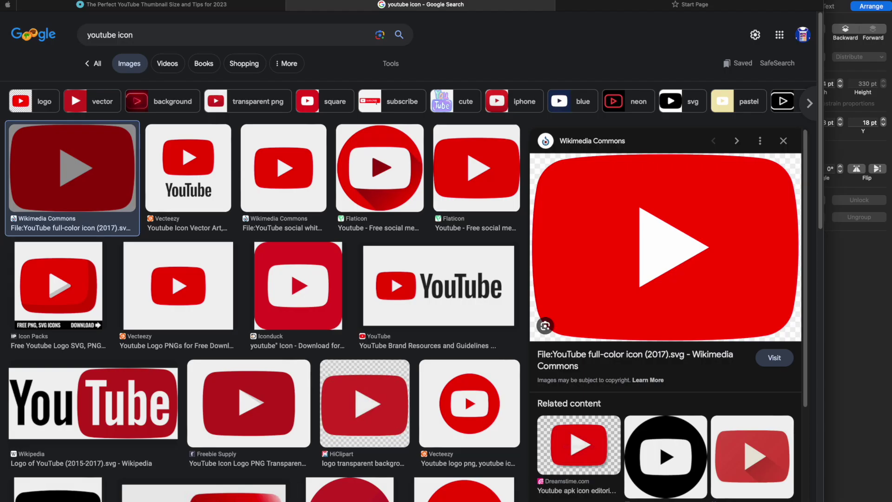
key("super+l")
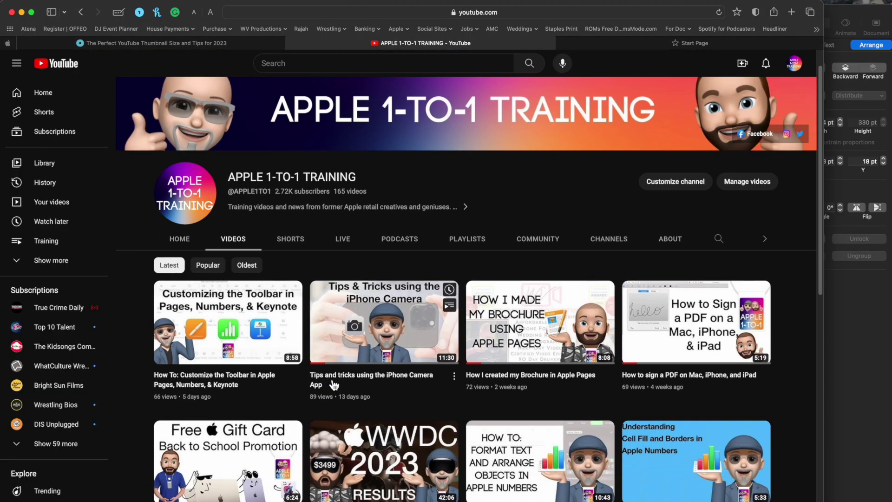
scroll(333, 385, "down", 3)
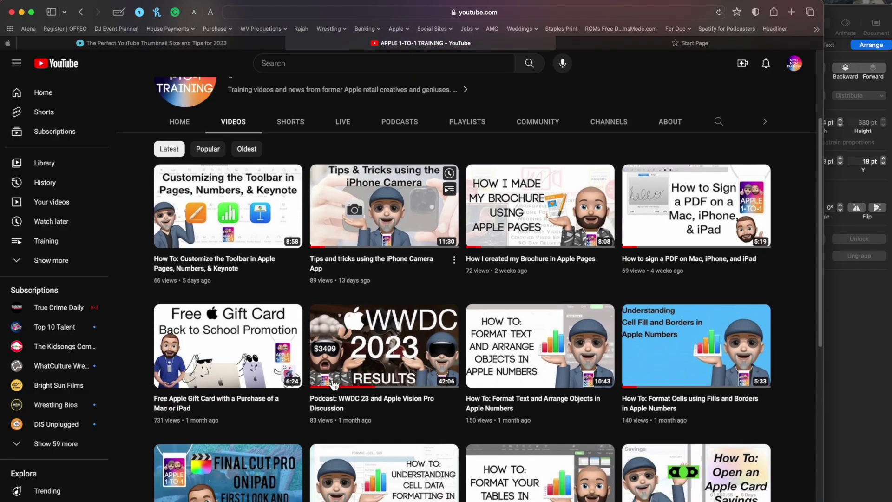
scroll(333, 384, "down", 2)
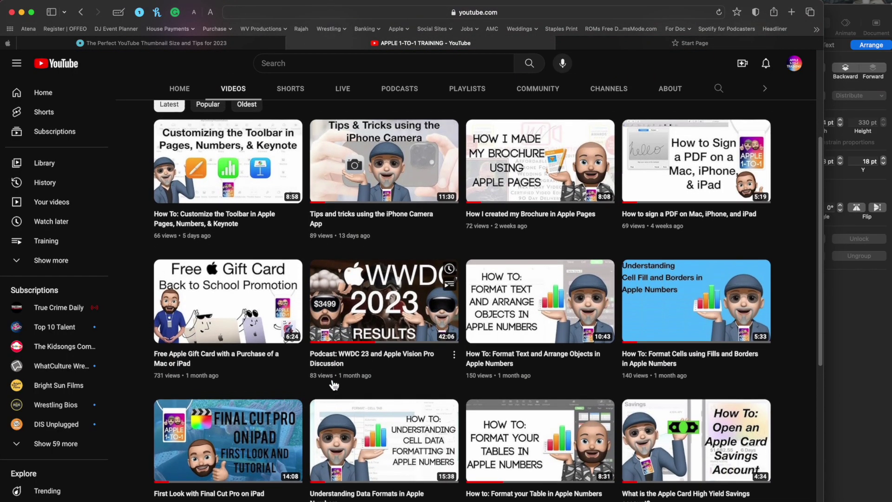
scroll(333, 385, "up", 1)
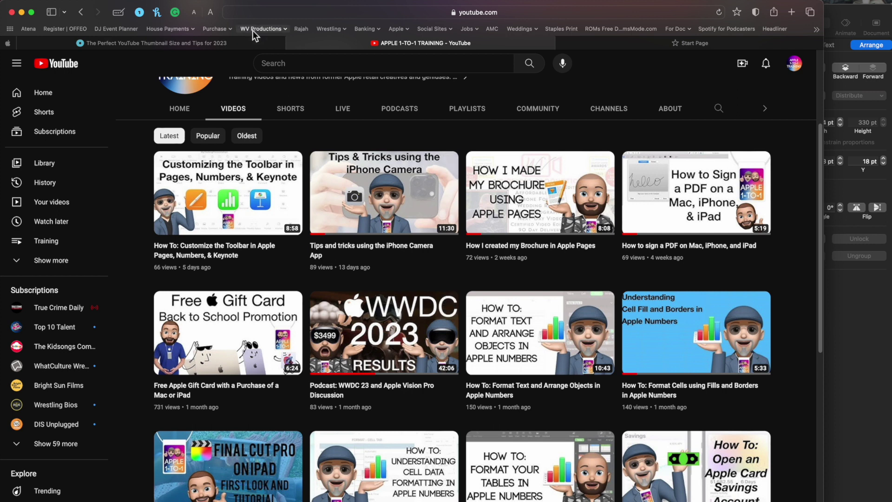
- Capture a full-screen screenshot and a selection screenshot framing the channel's three rows of video thumbnails
mouse_move(294, 310)
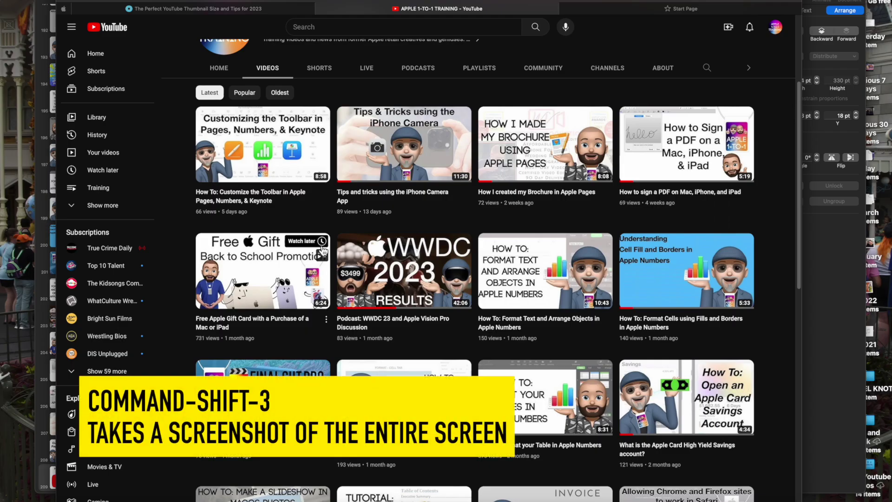
key("super+shift+3")
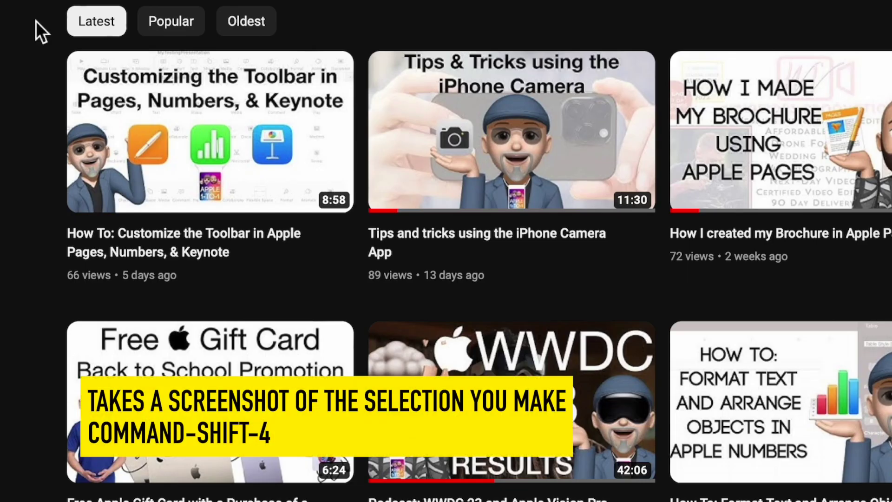
key("super+shift+4")
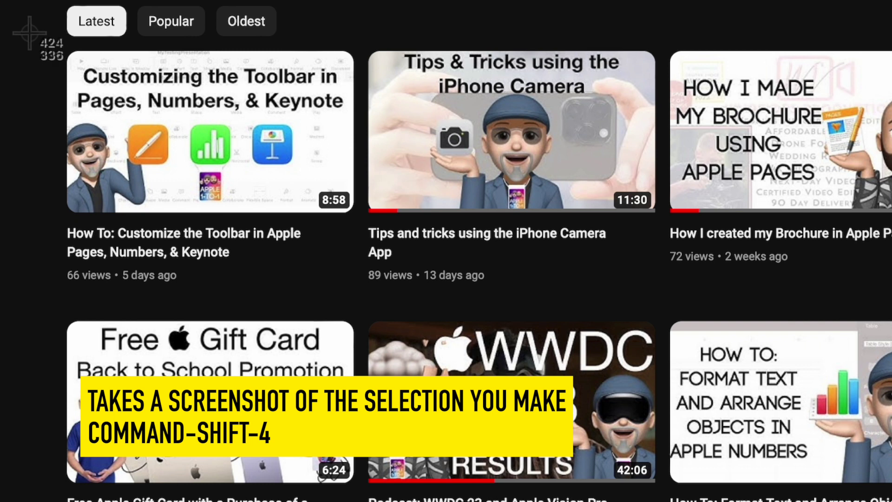
left_click_drag(19, 39, 891, 501)
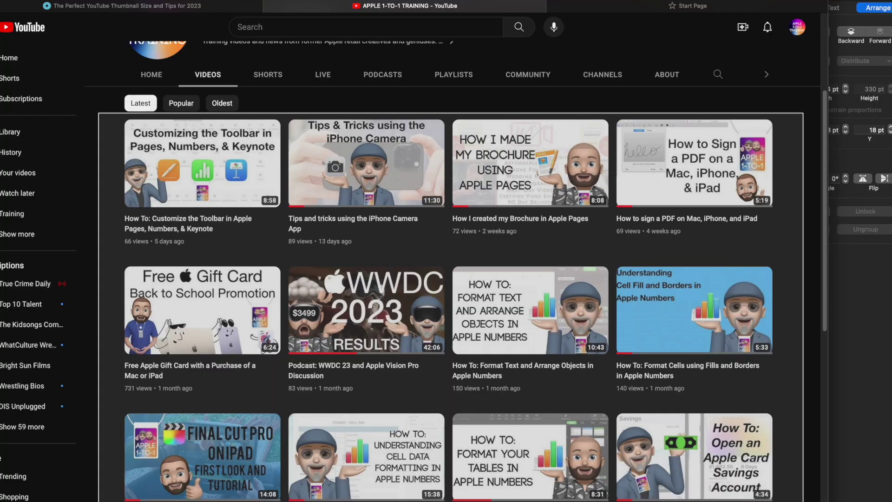
left_click_drag(803, 501, 803, 501)
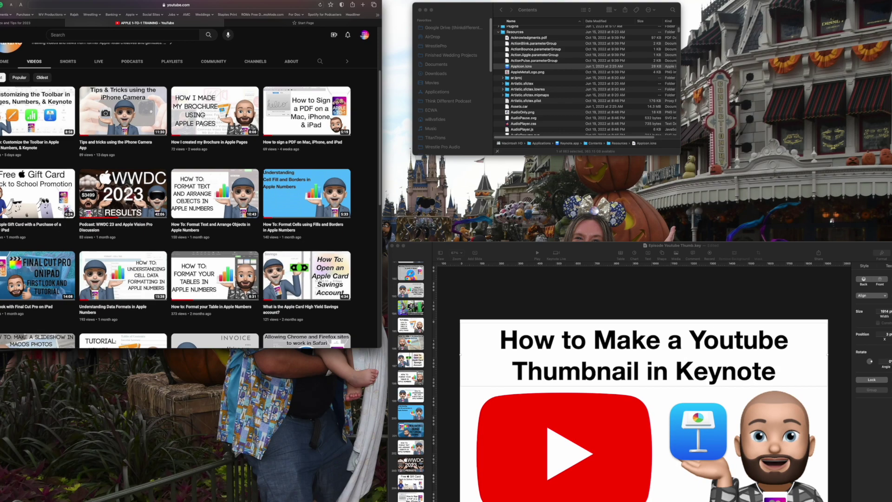
- Switch from the browser to Keynote and on to Finder, and open the iCloud Desktop folder
left_click(607, 388)
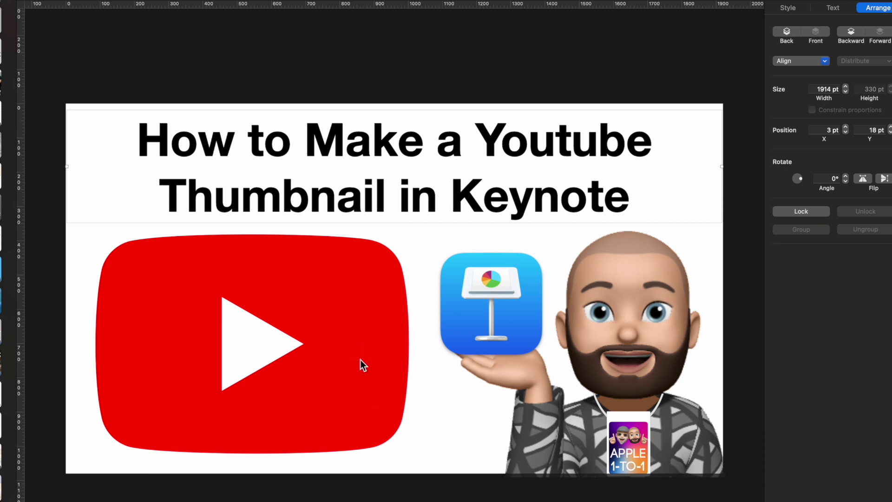
key("super+Tab")
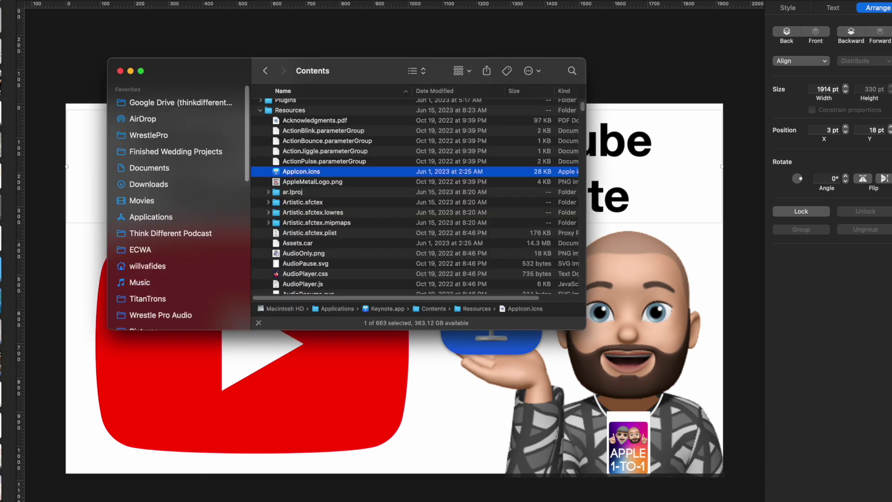
scroll(144, 226, "down", 10)
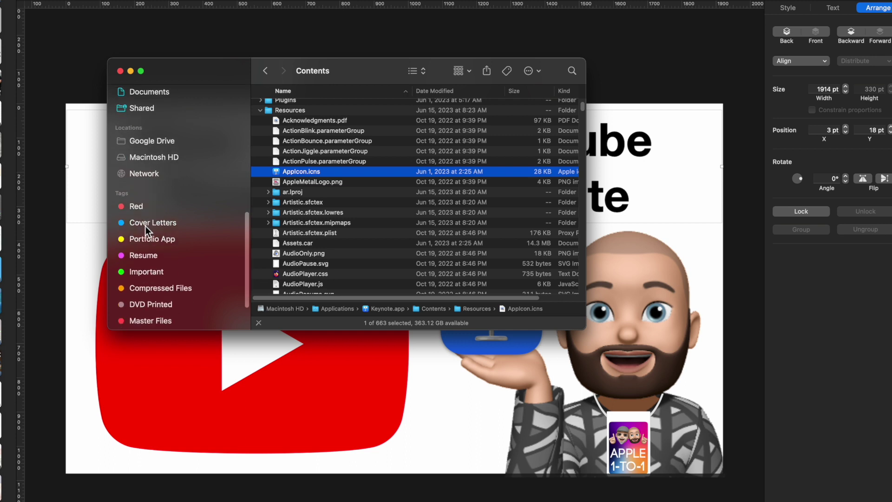
scroll(145, 226, "up", 5)
left_click(145, 177)
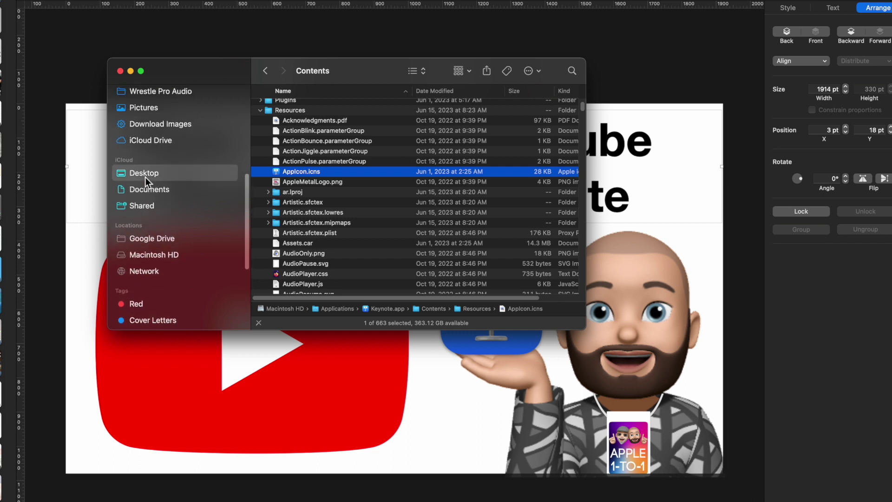
- Preview "Screenshot 2023-07-12 at 7.47.49 AM.png" and add it from the Desktop folder to the Keynote thumbnail slide
left_click(346, 107)
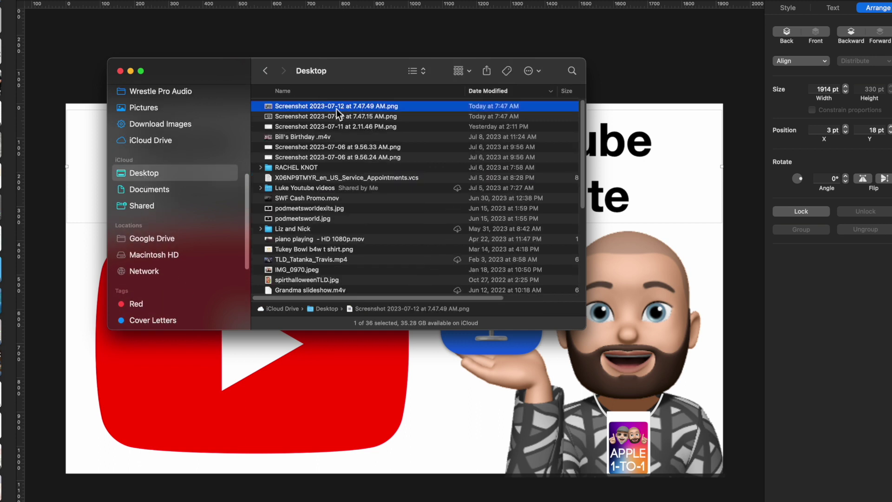
key("space")
key("space")
left_click(339, 120)
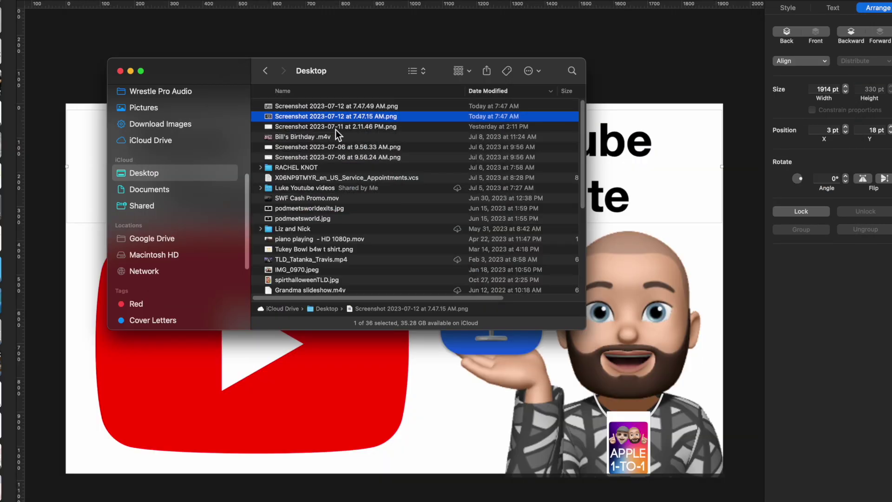
left_click(331, 110)
key("space")
key("space")
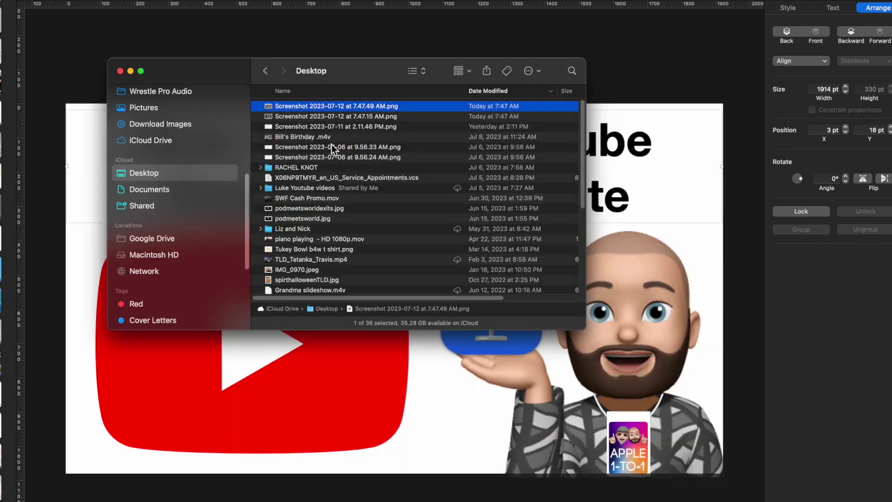
left_click_drag(296, 120, 117, 490)
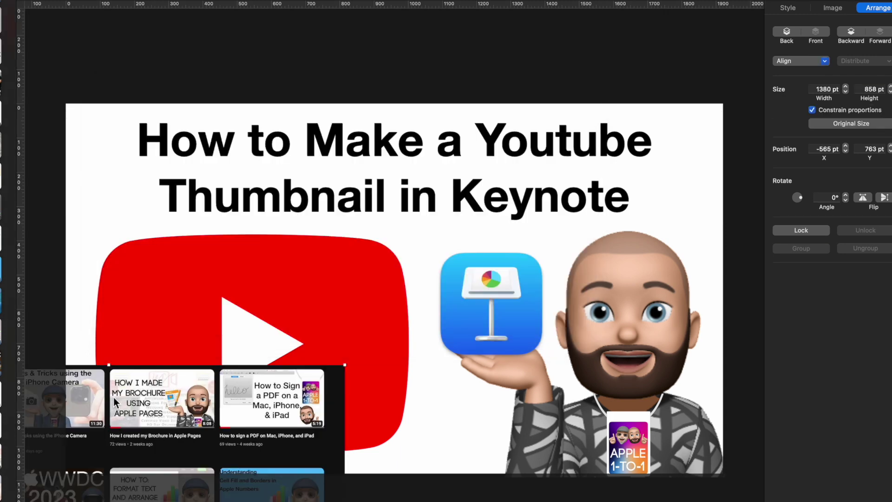
- Enlarge the screenshot to about 1995 × 1241 pt and position it at about X -27, Y -22 pt, covering the whole slide
left_click_drag(112, 405, 289, 135)
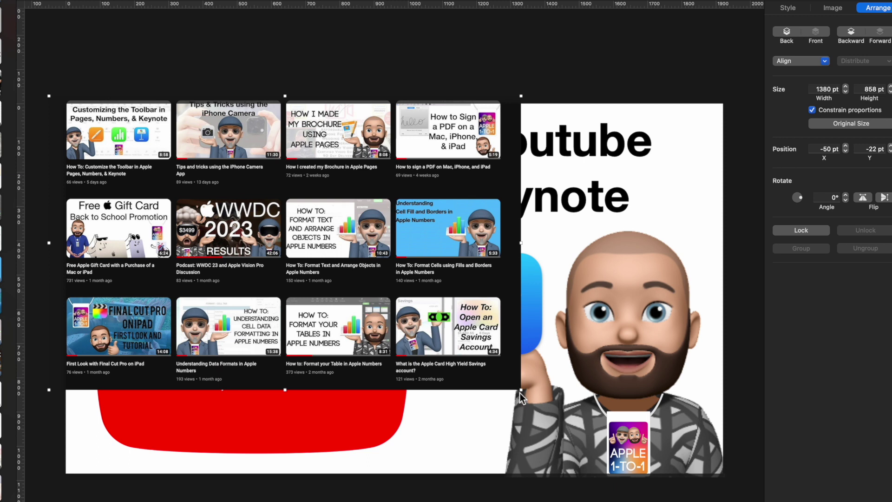
left_click_drag(521, 389, 666, 497)
left_click_drag(604, 439, 645, 444)
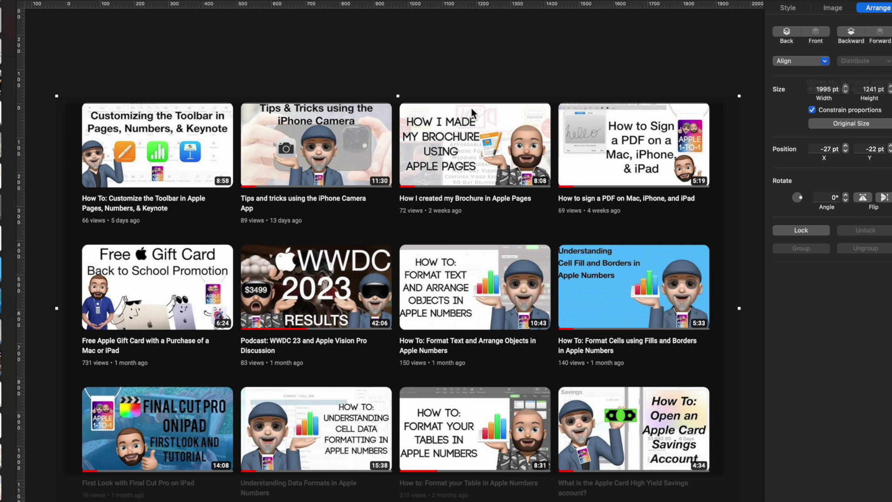
- Send the screenshot behind the title, YouTube icon, Keynote icon and character
left_click(852, 35)
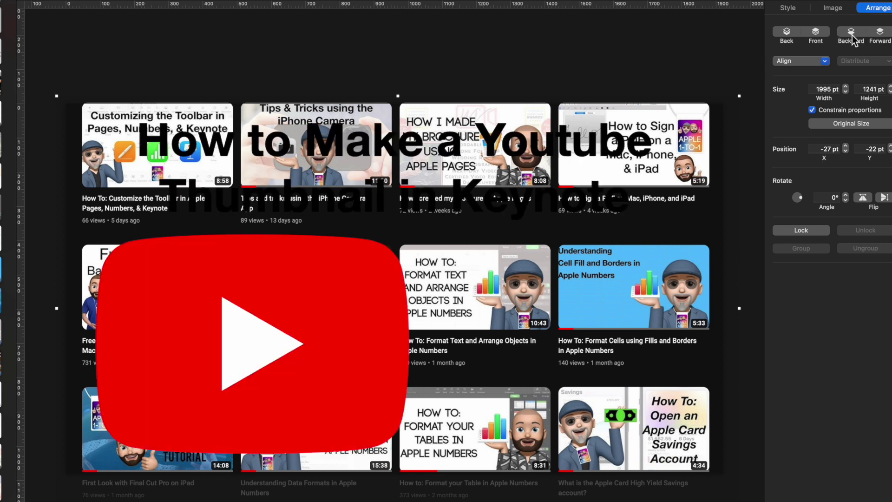
left_click(879, 33)
left_click(879, 33)
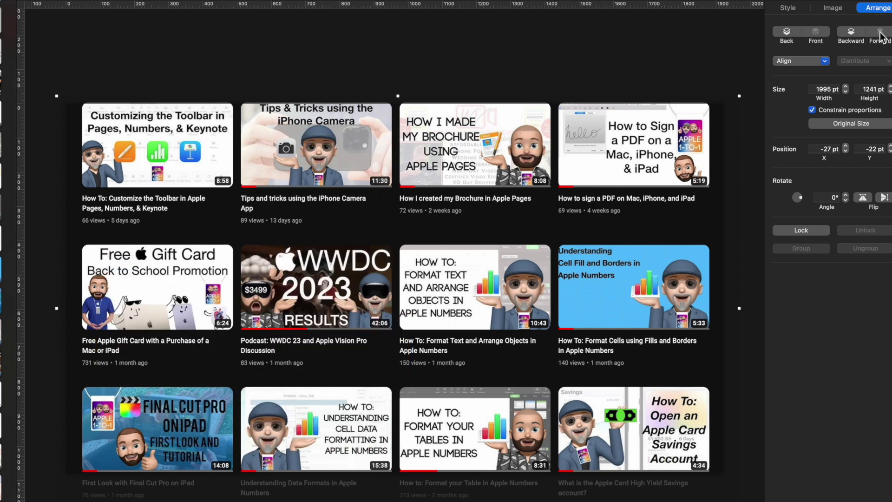
left_click(785, 33)
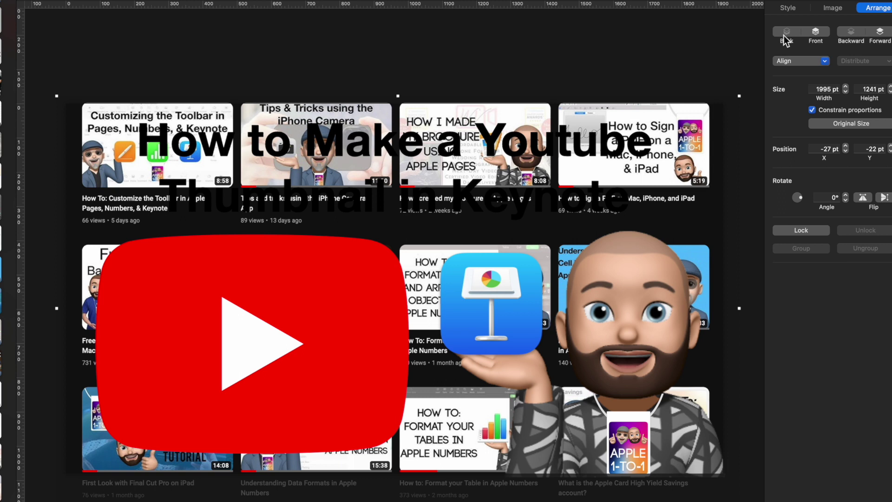
- Open the style settings of the background screenshot
left_click(791, 9)
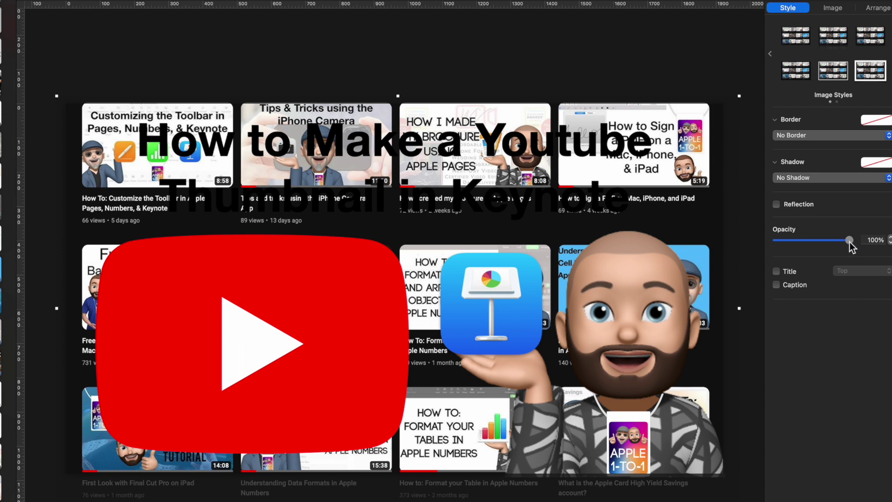